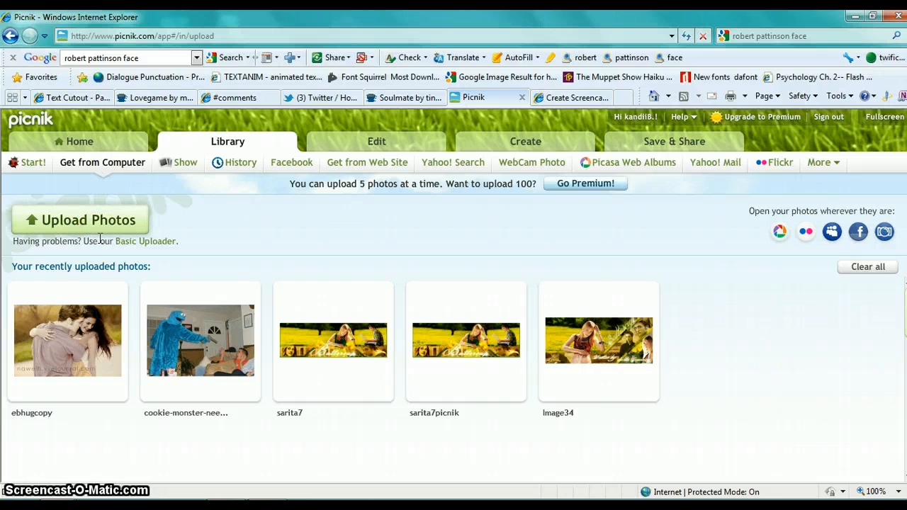
- Open the recently uploaded photo ebhugcopy for editing
mouse_move(78, 290)
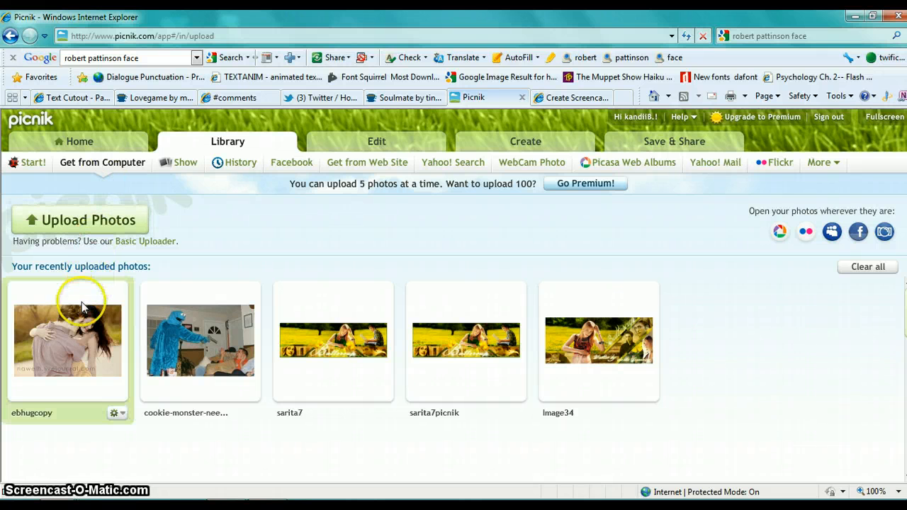
left_click(74, 339)
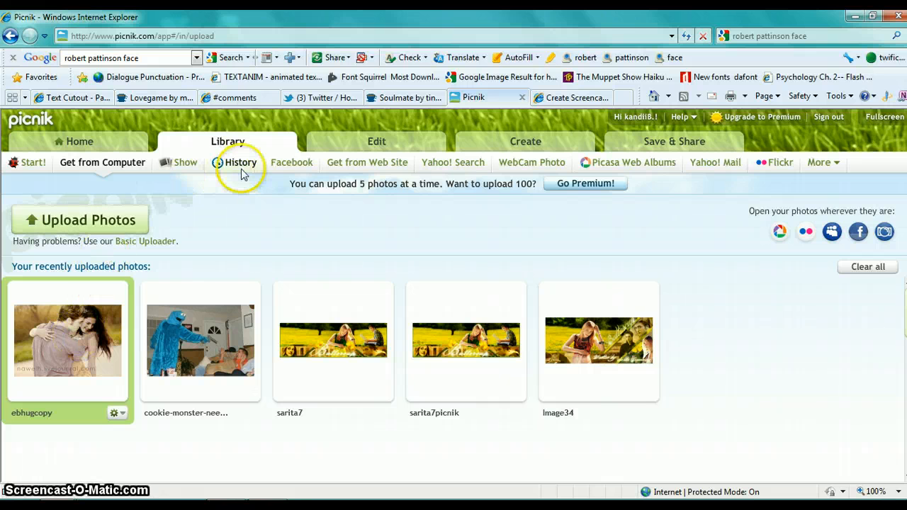
left_click(362, 137)
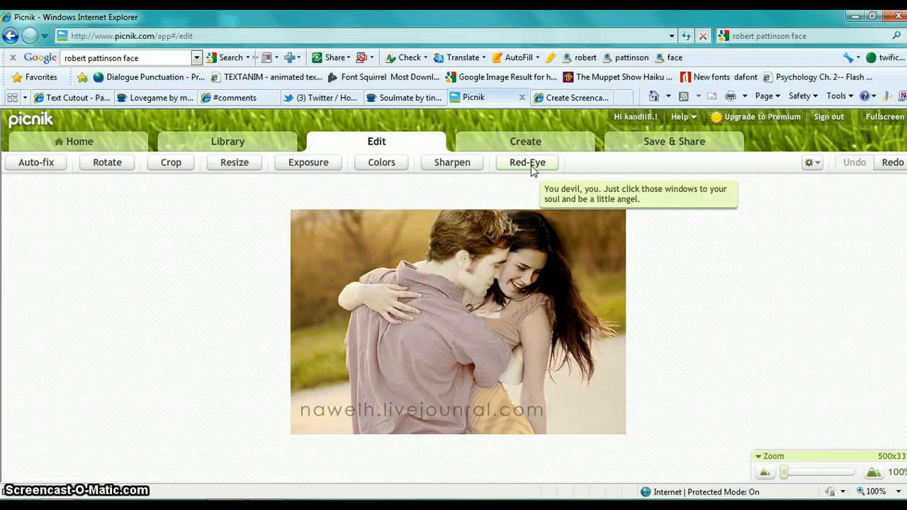
- Apply the Boost effect to the photo at 21% strength
left_click(502, 140)
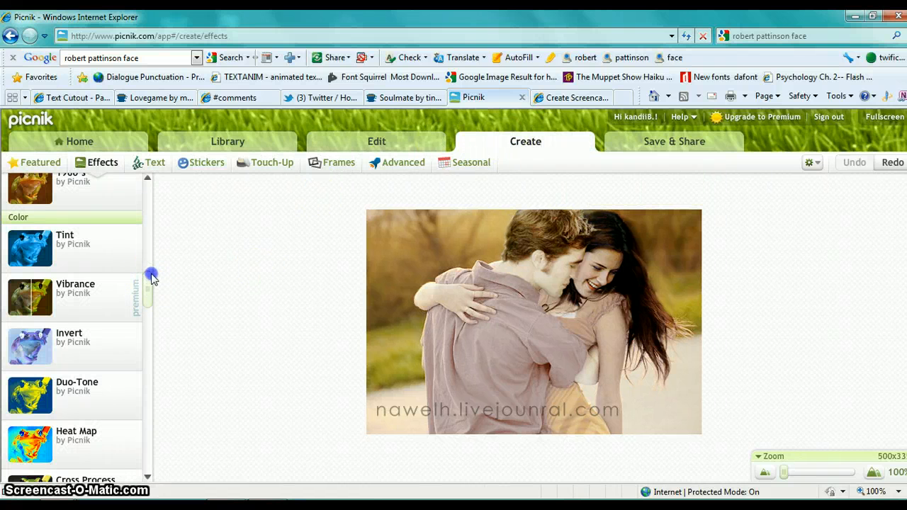
left_click_drag(152, 276, 164, 196)
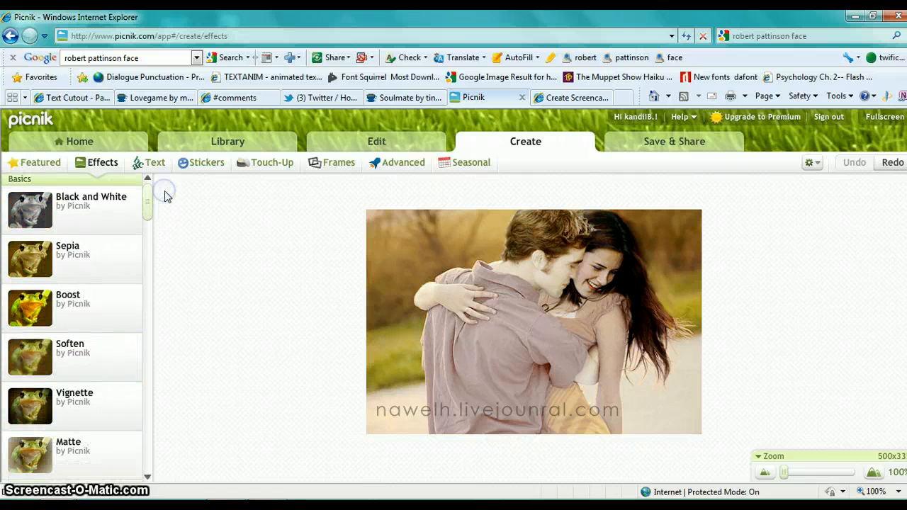
left_click(70, 308)
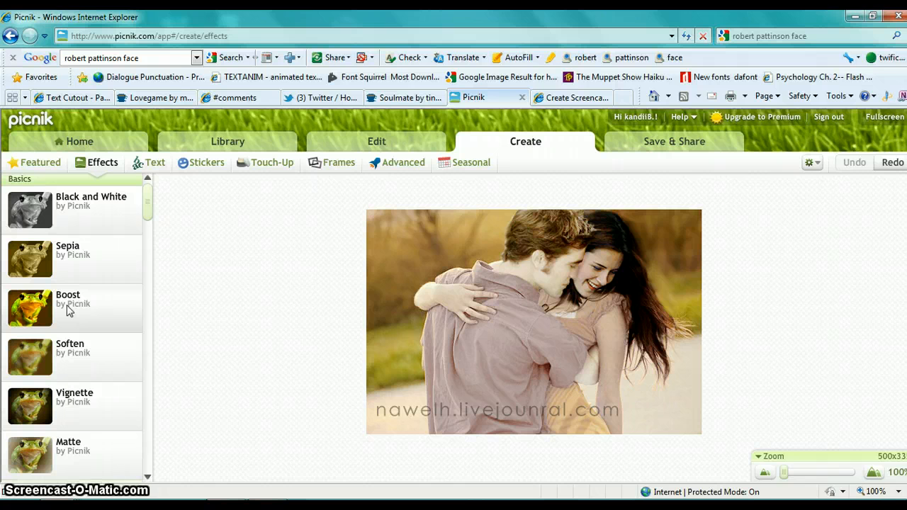
left_click(68, 307)
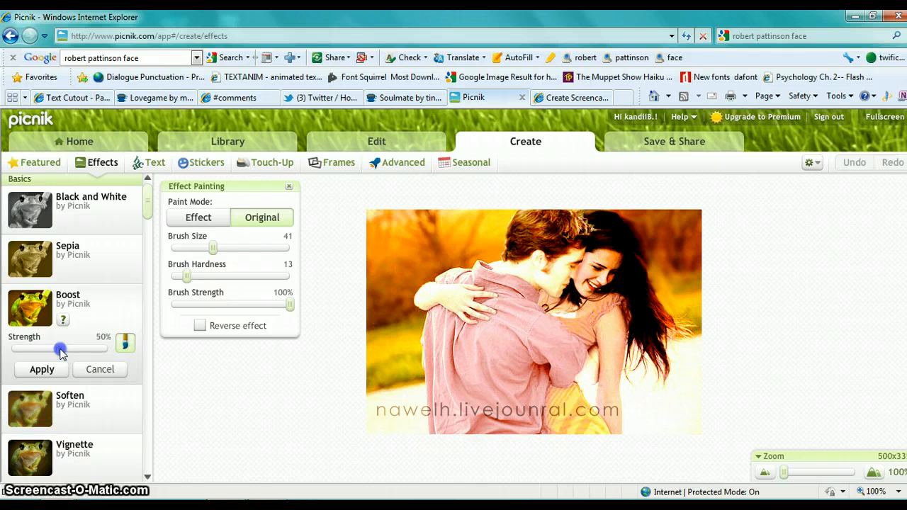
left_click_drag(61, 352, 34, 354)
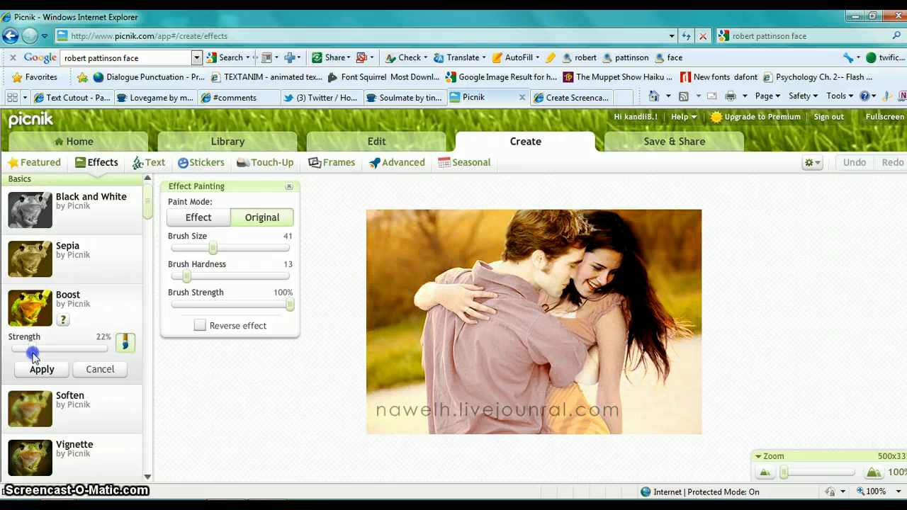
left_click_drag(32, 354, 34, 354)
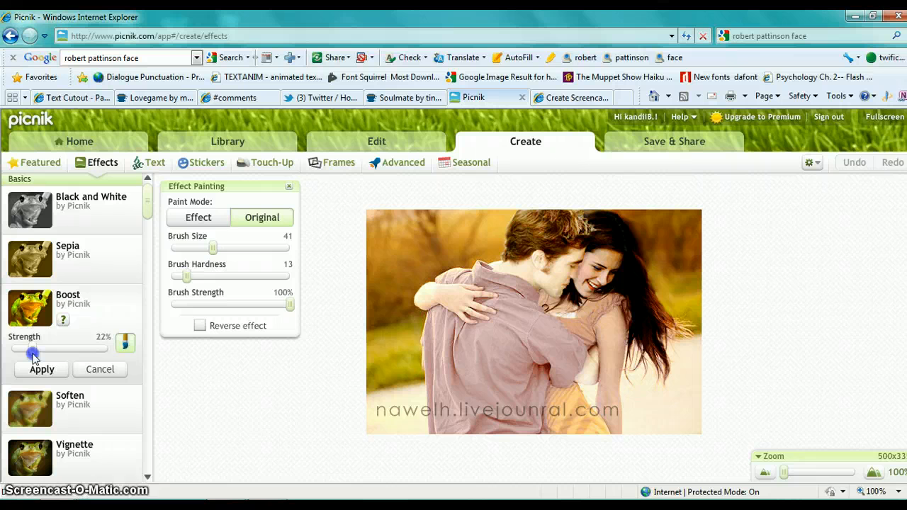
left_click_drag(32, 353, 33, 354)
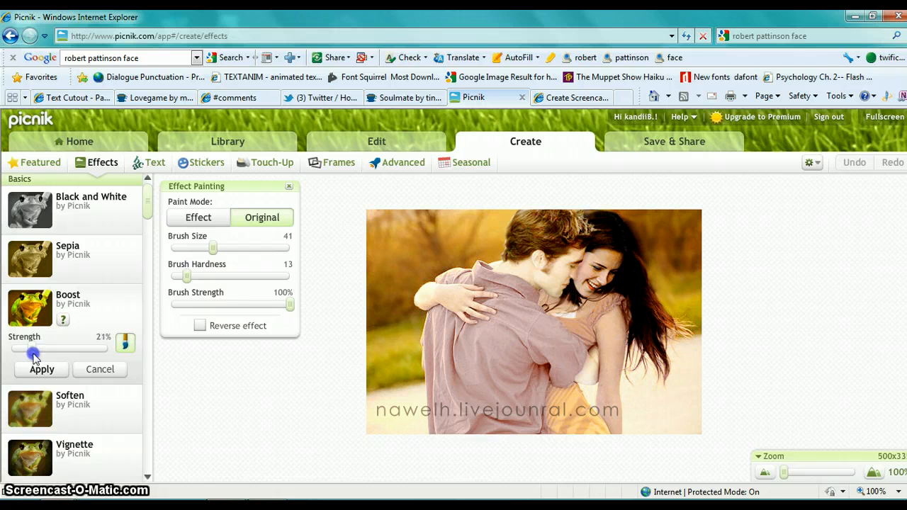
left_click_drag(32, 353, 32, 353)
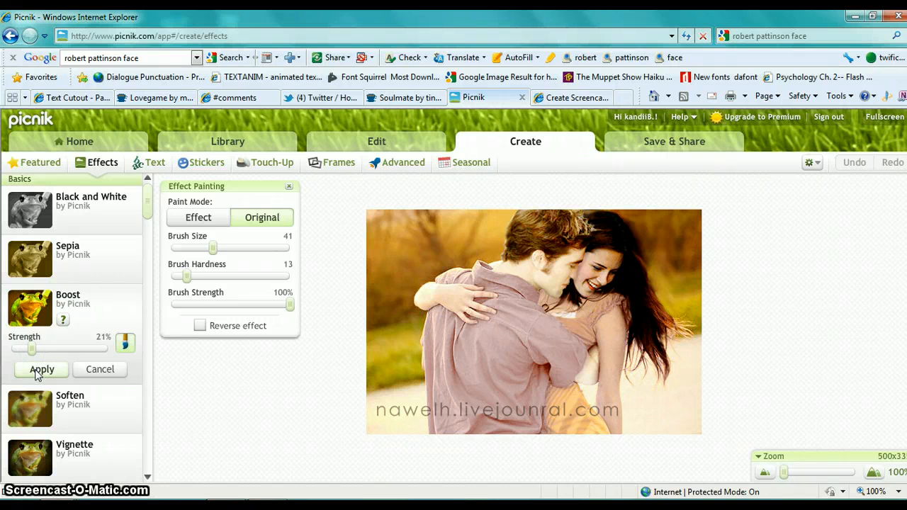
left_click(41, 369)
- Apply the Orton-ish effect with 50% bloom, 50% brightness and 42% fade
left_click(155, 232)
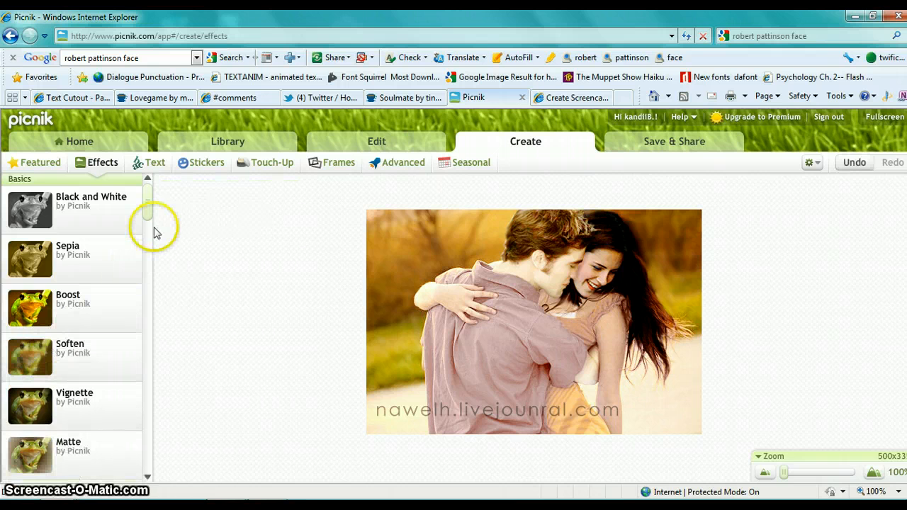
left_click_drag(148, 202, 149, 271)
left_click(93, 289)
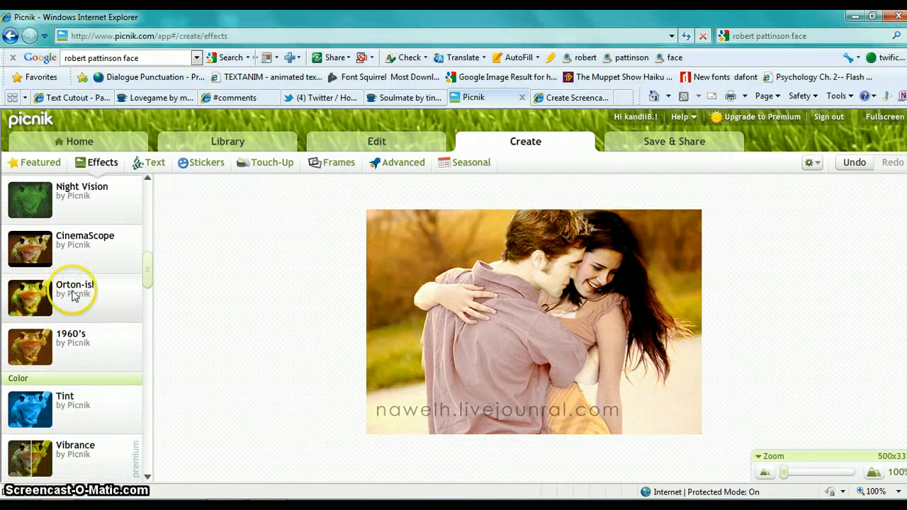
left_click(73, 291)
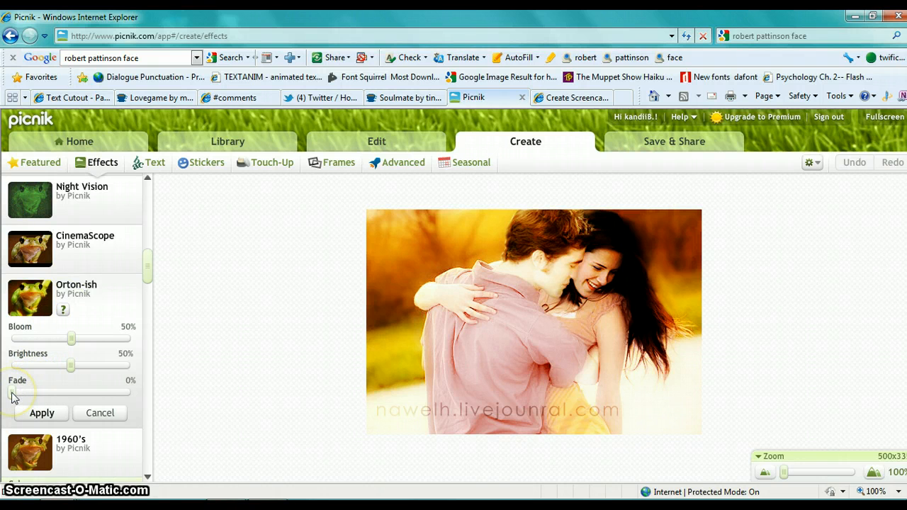
left_click_drag(12, 396, 62, 396)
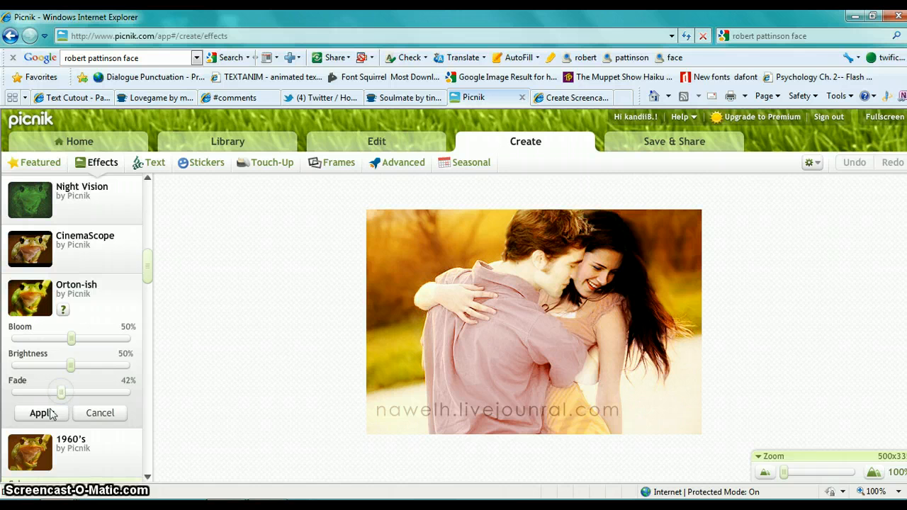
left_click(41, 412)
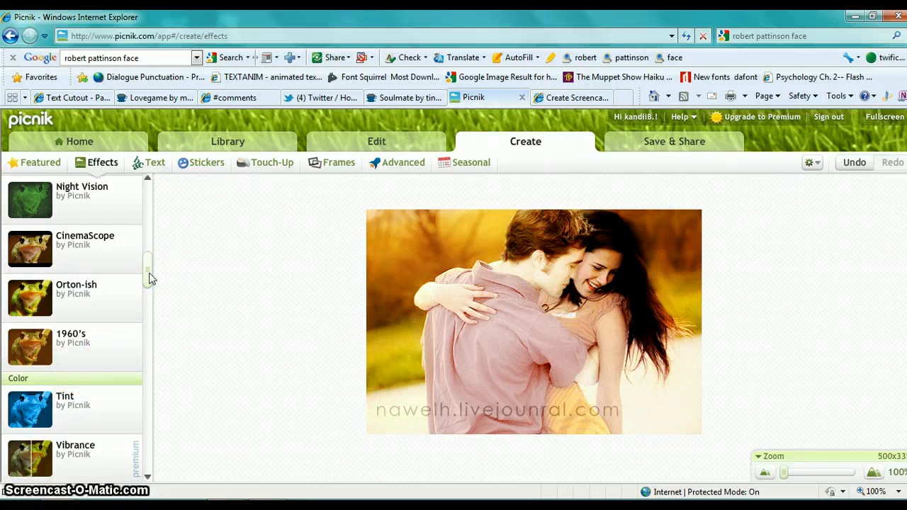
- Paint a light blue Tint effect in Normal mode over the man's shirt, using brush size 47 with Reverse effect on
left_click_drag(149, 279, 149, 294)
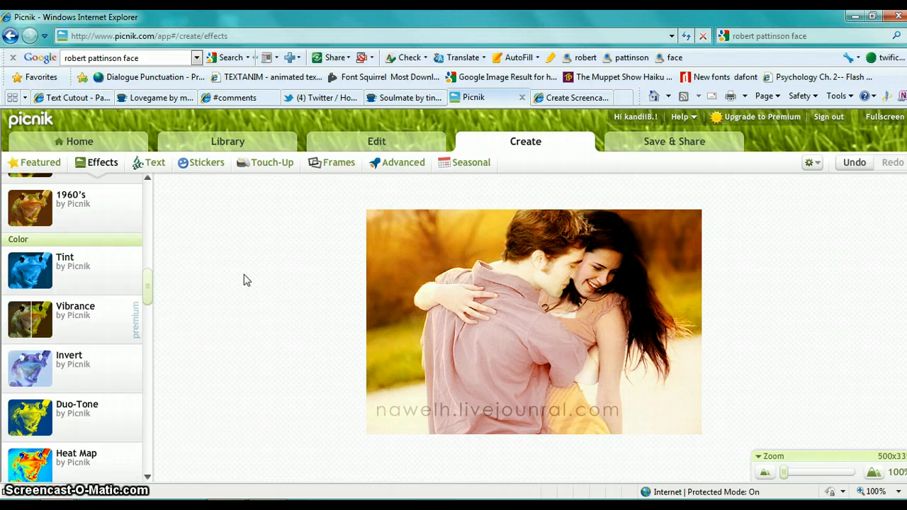
left_click(99, 267)
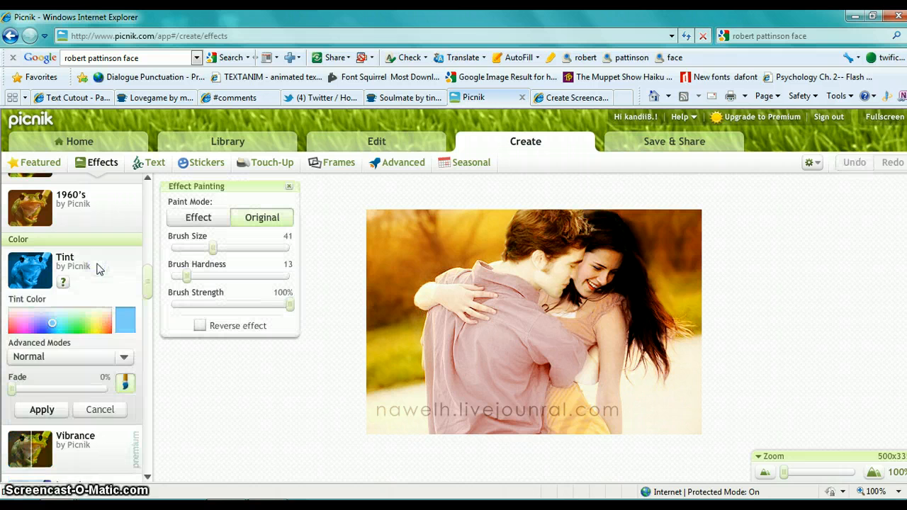
left_click(122, 358)
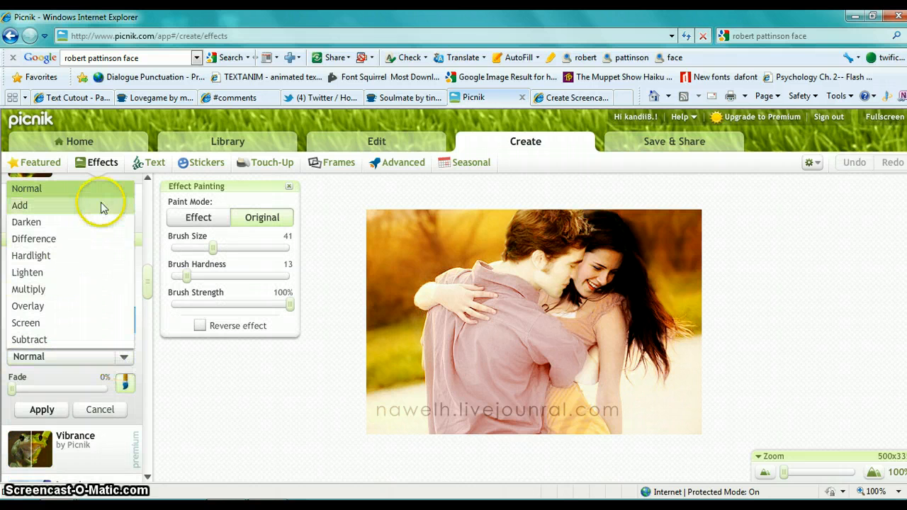
left_click(100, 192)
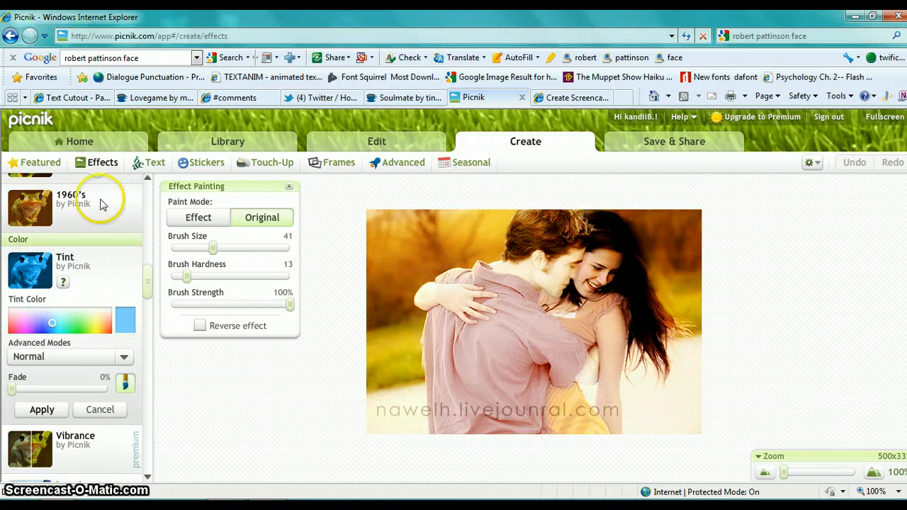
left_click(206, 220)
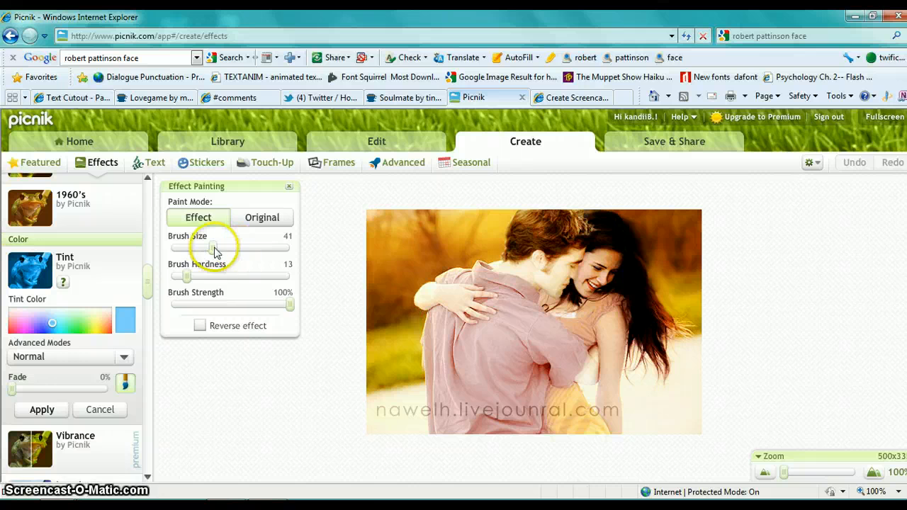
left_click_drag(214, 248, 219, 249)
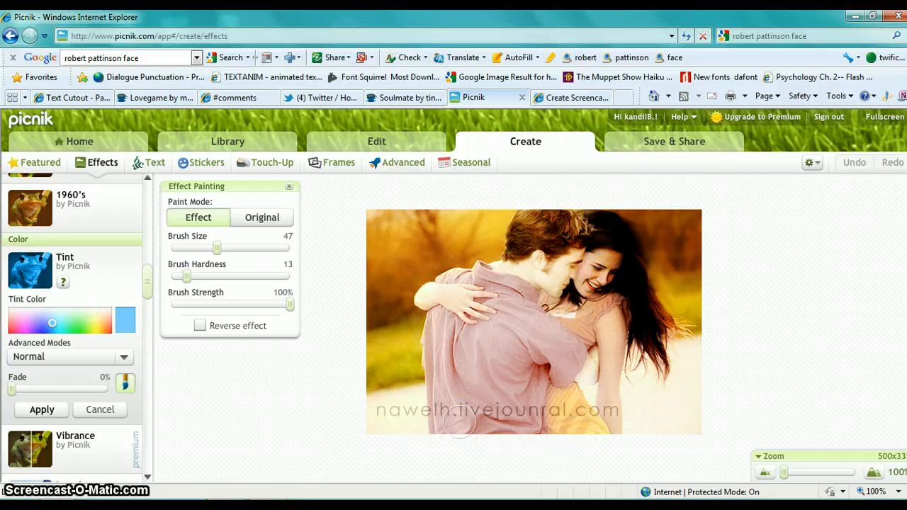
left_click(460, 422)
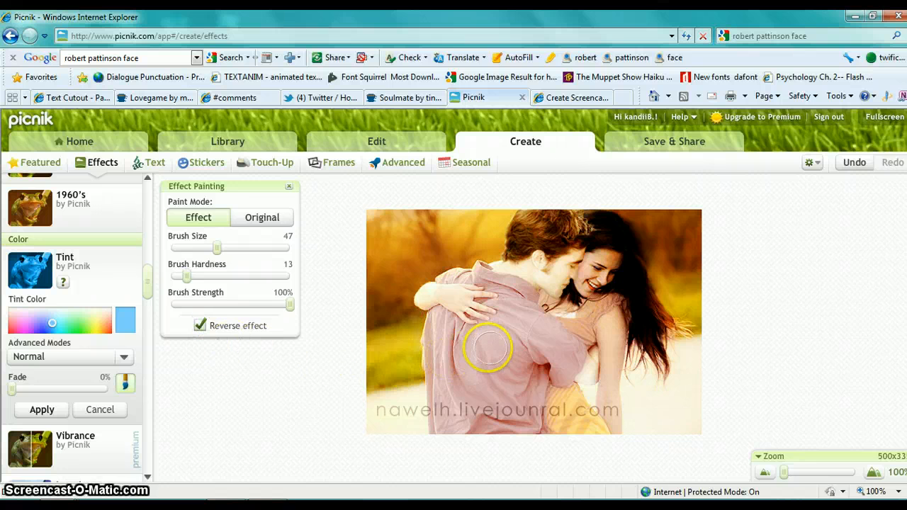
mouse_move(501, 353)
left_mouse_down()
mouse_move(494, 391)
mouse_move(506, 429)
mouse_move(520, 409)
mouse_move(524, 425)
mouse_move(537, 366)
mouse_move(498, 401)
mouse_move(488, 431)
mouse_move(451, 429)
mouse_move(434, 320)
mouse_move(445, 419)
mouse_move(478, 368)
mouse_move(468, 425)
mouse_move(479, 365)
mouse_move(456, 338)
mouse_move(468, 345)
mouse_move(494, 335)
mouse_move(517, 359)
mouse_move(541, 337)
mouse_move(566, 351)
mouse_move(558, 377)
mouse_move(573, 348)
mouse_move(518, 314)
mouse_move(516, 298)
mouse_move(484, 345)
mouse_move(475, 376)
mouse_move(528, 393)
mouse_move(525, 437)
left_mouse_up()
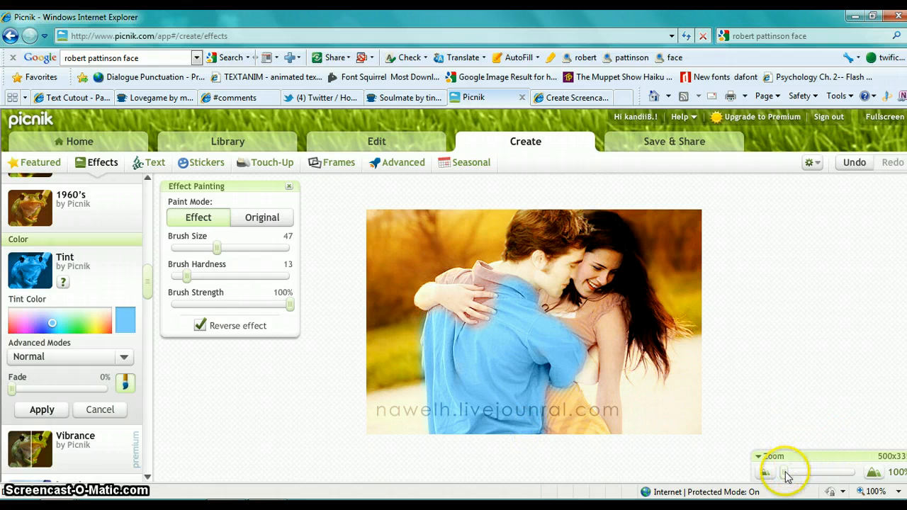
- Extend the blue tint over the shirt's collar, shoulder and sleeve edges with brush size 15
left_click_drag(784, 473, 801, 477)
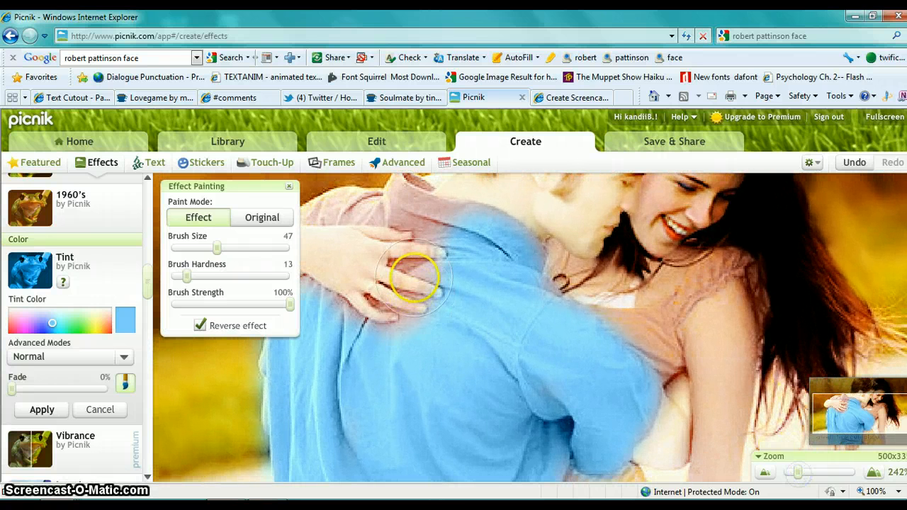
left_click_drag(216, 248, 191, 249)
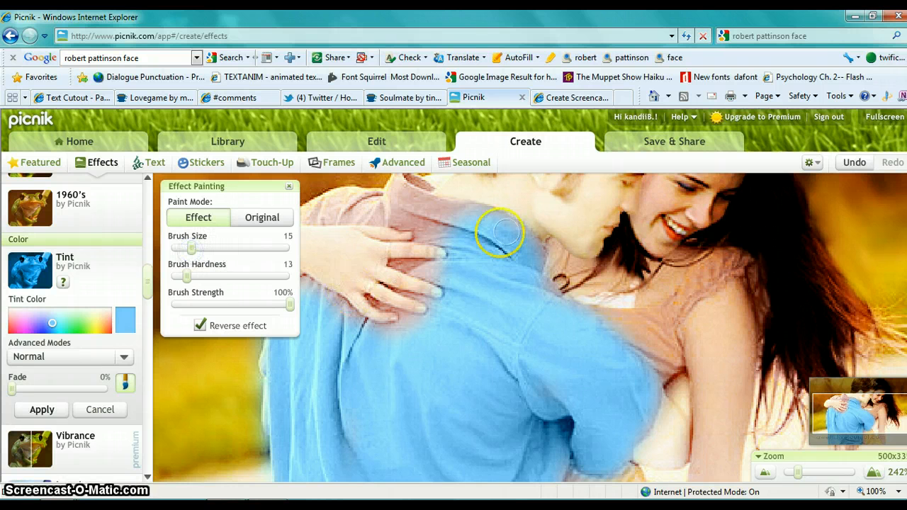
mouse_move(548, 291)
left_mouse_down()
mouse_move(590, 320)
mouse_move(654, 389)
mouse_move(635, 437)
mouse_move(581, 435)
mouse_move(518, 381)
mouse_move(508, 406)
mouse_move(516, 442)
mouse_move(541, 453)
mouse_move(484, 289)
mouse_move(488, 266)
mouse_move(518, 249)
mouse_move(517, 241)
mouse_move(533, 248)
mouse_move(492, 218)
mouse_move(513, 228)
mouse_move(436, 212)
mouse_move(488, 213)
mouse_move(431, 227)
mouse_move(446, 239)
mouse_move(401, 209)
mouse_move(422, 208)
mouse_move(404, 196)
mouse_move(413, 203)
mouse_move(406, 186)
mouse_move(419, 188)
mouse_move(394, 193)
mouse_move(389, 217)
mouse_move(309, 216)
mouse_move(339, 193)
mouse_move(319, 207)
mouse_move(381, 197)
mouse_move(439, 209)
left_mouse_up()
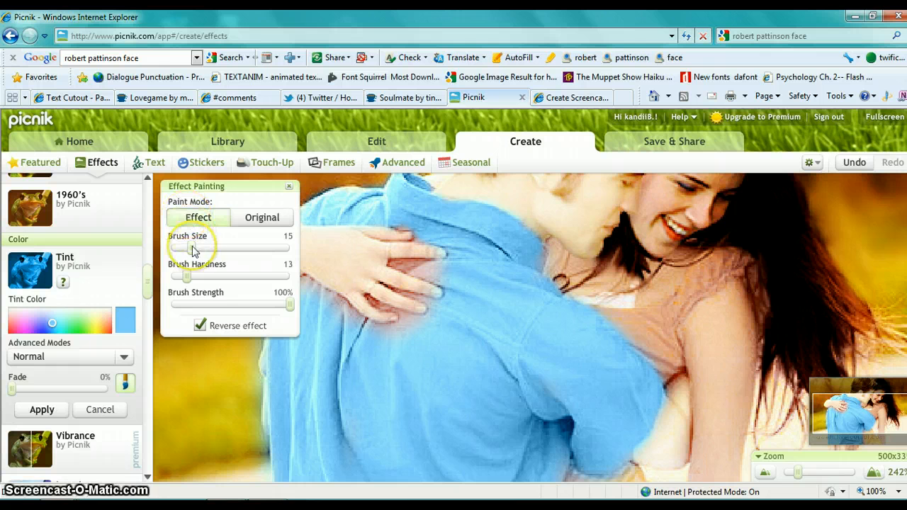
- Fill in the blue tint on the shirt between and around the woman's fingers with brush size 7
left_click_drag(192, 249, 181, 250)
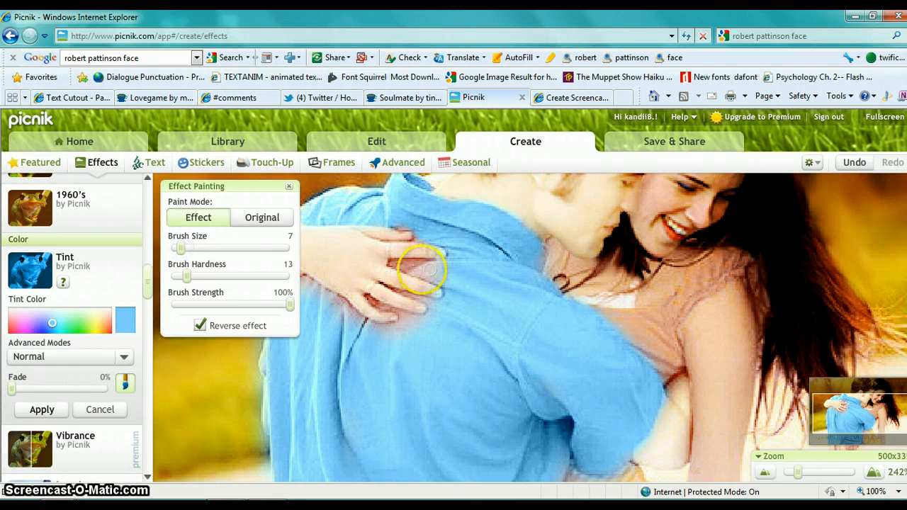
left_click_drag(445, 270, 436, 274)
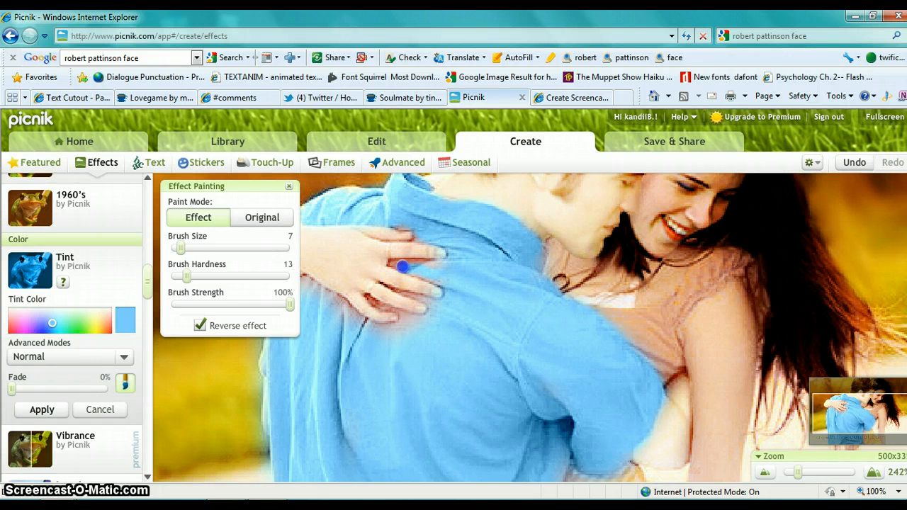
left_click_drag(396, 264, 429, 263)
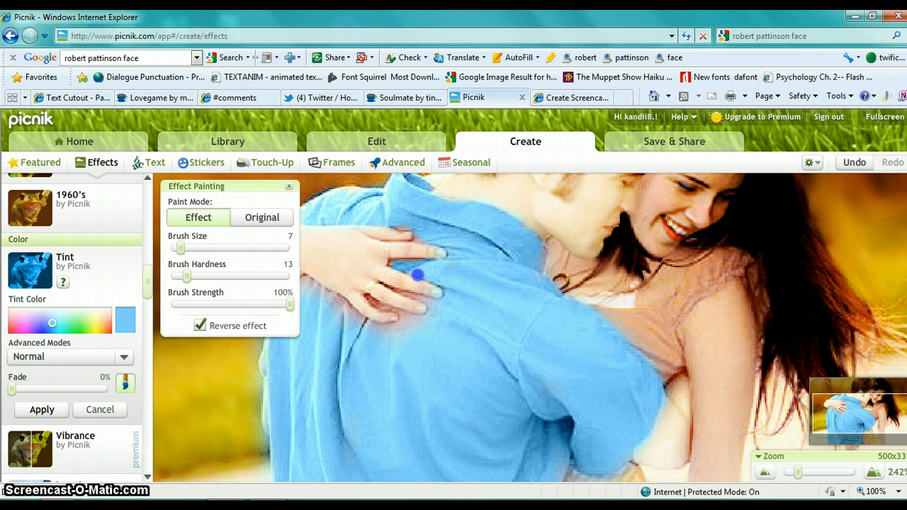
left_click_drag(409, 273, 394, 264)
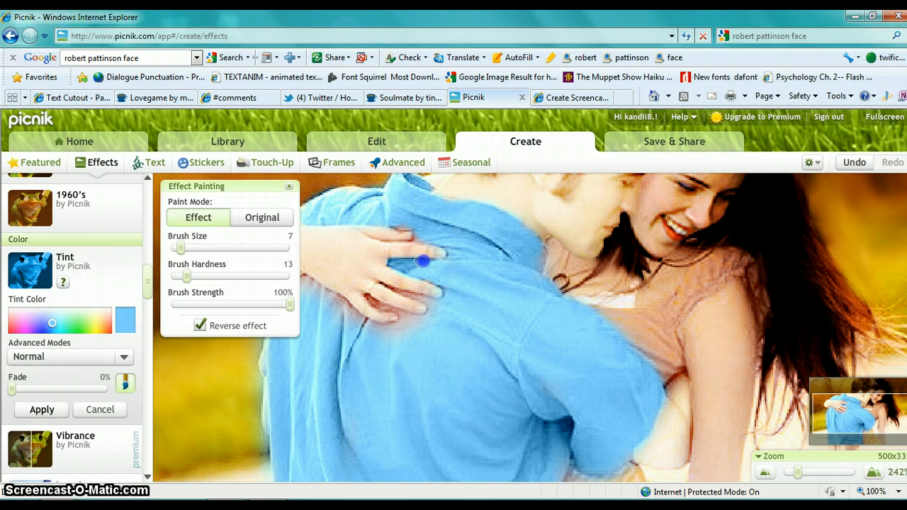
left_click_drag(435, 304, 435, 307)
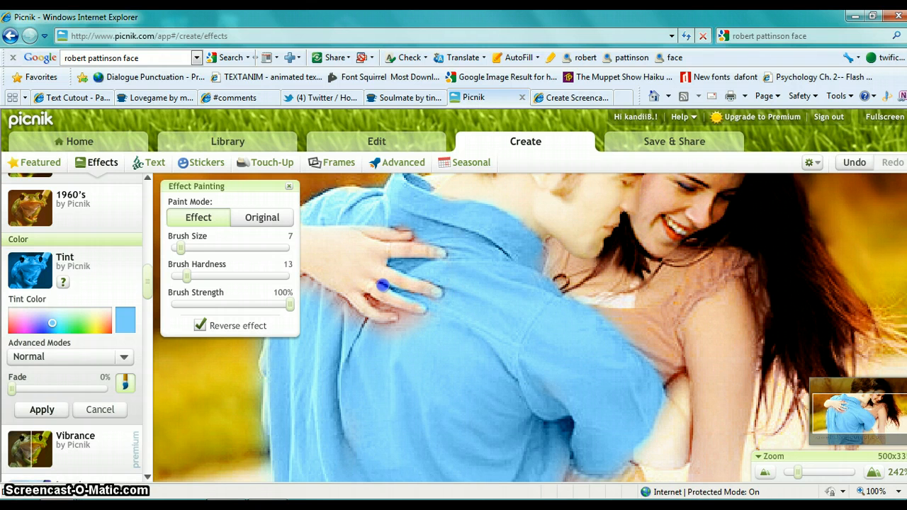
left_click_drag(423, 326, 418, 325)
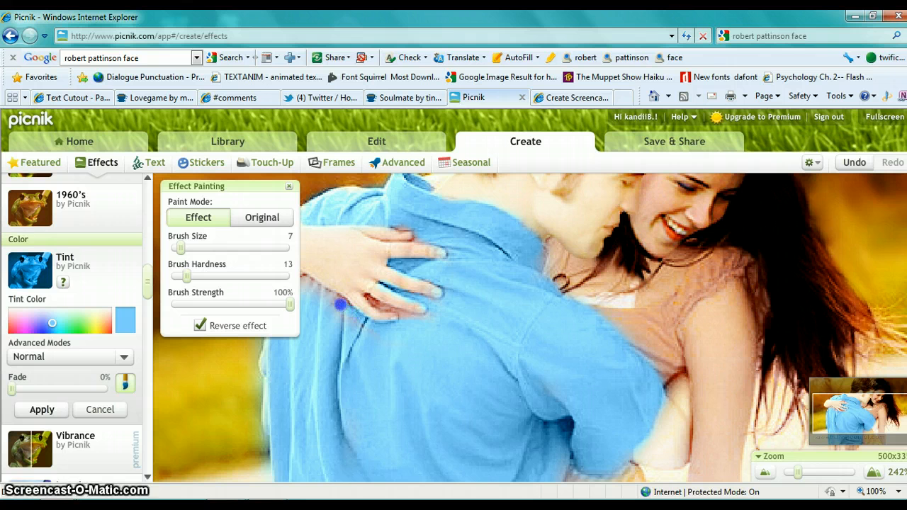
left_click_drag(354, 312, 350, 307)
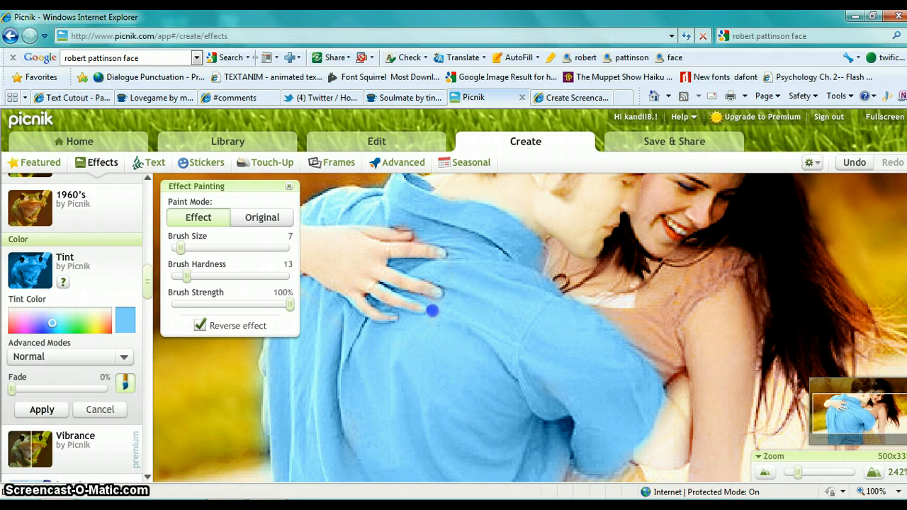
- Erase stray blue tint from the woman's fingers by painting in Original mode with brush size 7
left_click(263, 221)
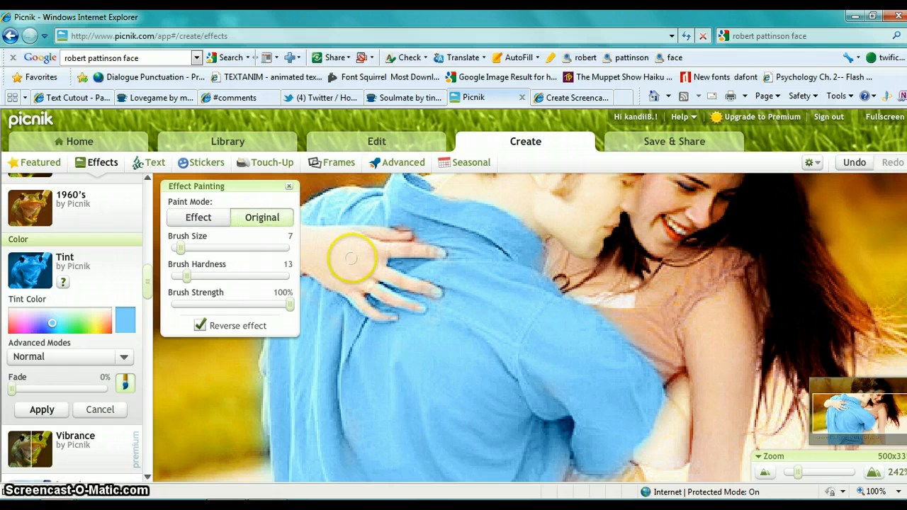
left_click_drag(372, 287, 383, 293)
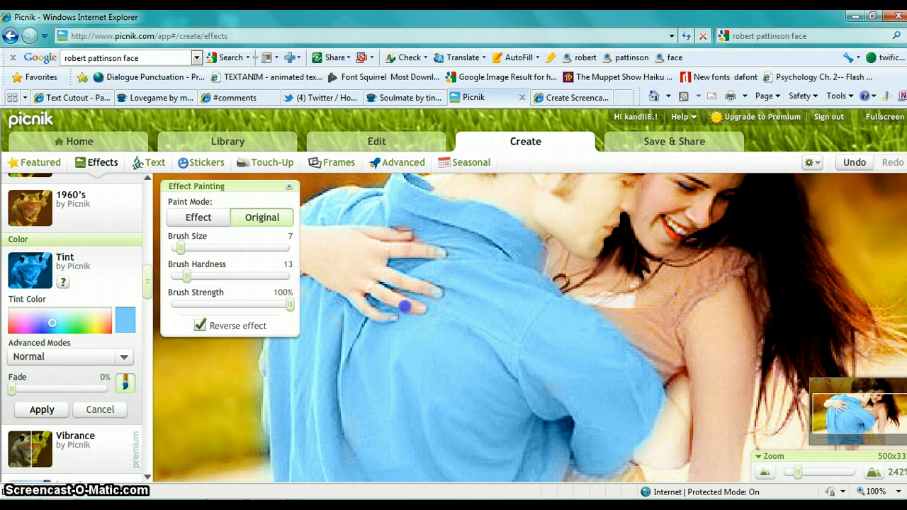
left_click_drag(395, 303, 381, 296)
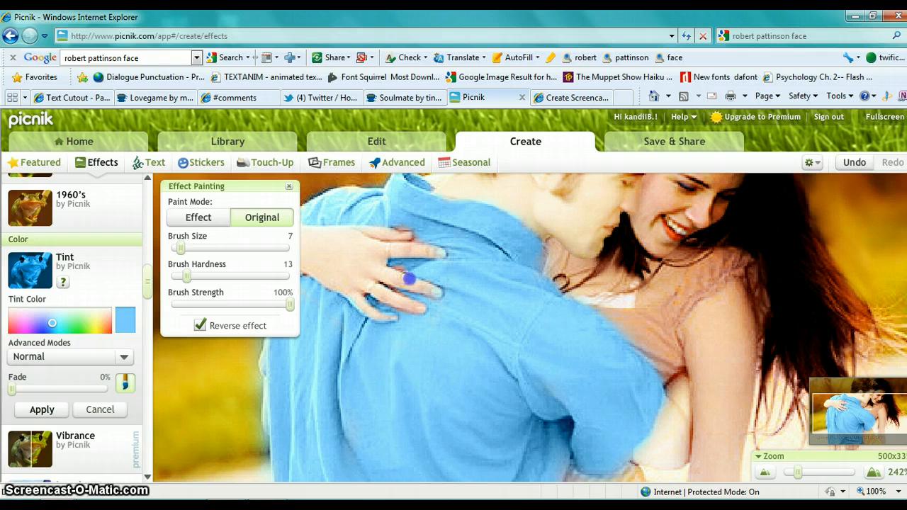
left_click(348, 295)
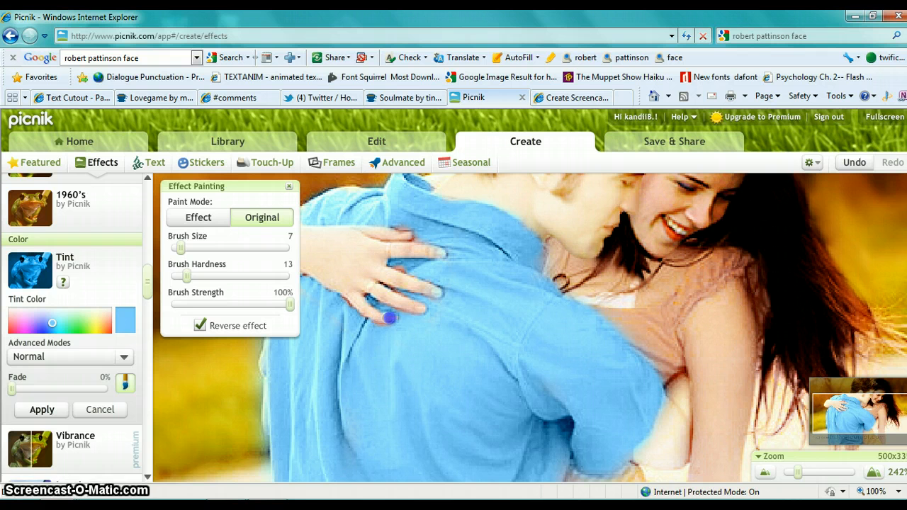
- Repaint the blue tint in Effect mode on the shirt between and just below the woman's fingers
left_click(203, 223)
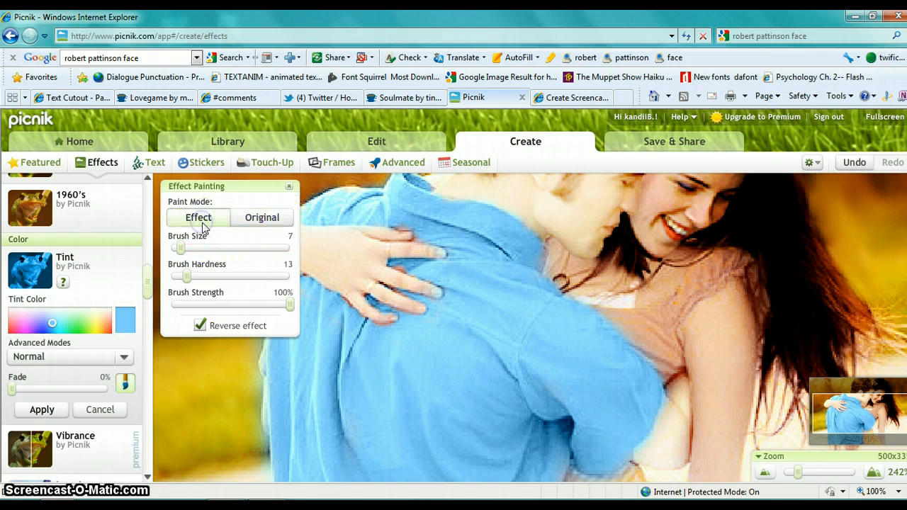
left_click(402, 269)
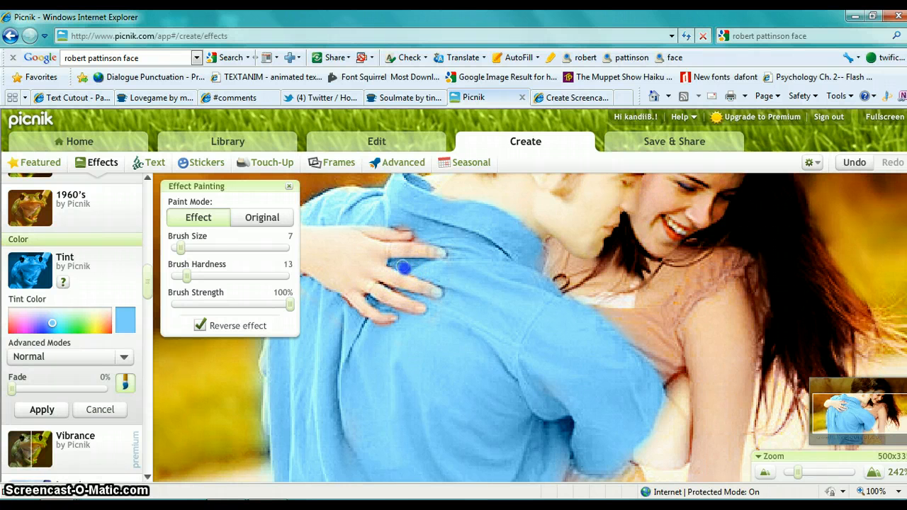
mouse_move(407, 268)
left_mouse_down()
mouse_move(429, 215)
mouse_move(424, 239)
left_mouse_up()
mouse_move(418, 319)
left_mouse_down()
mouse_move(391, 333)
mouse_move(391, 324)
mouse_move(338, 300)
left_mouse_up()
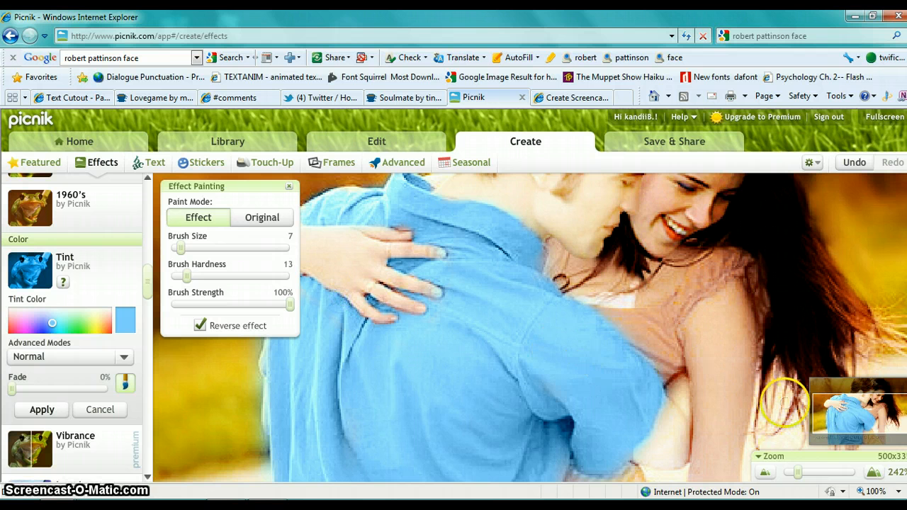
- Switch the shirt's Tint effect to Multiply blending mode and apply it to the photo
left_click_drag(815, 476, 781, 479)
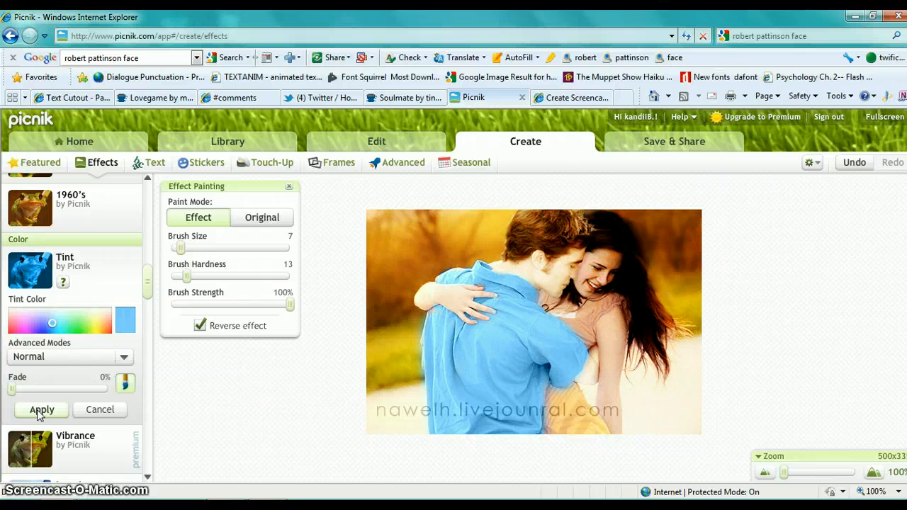
left_click(123, 360)
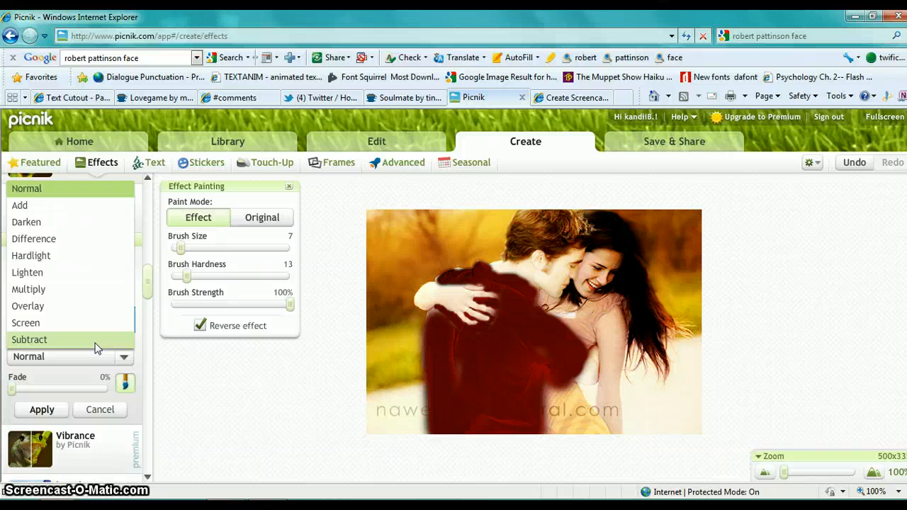
left_click(93, 297)
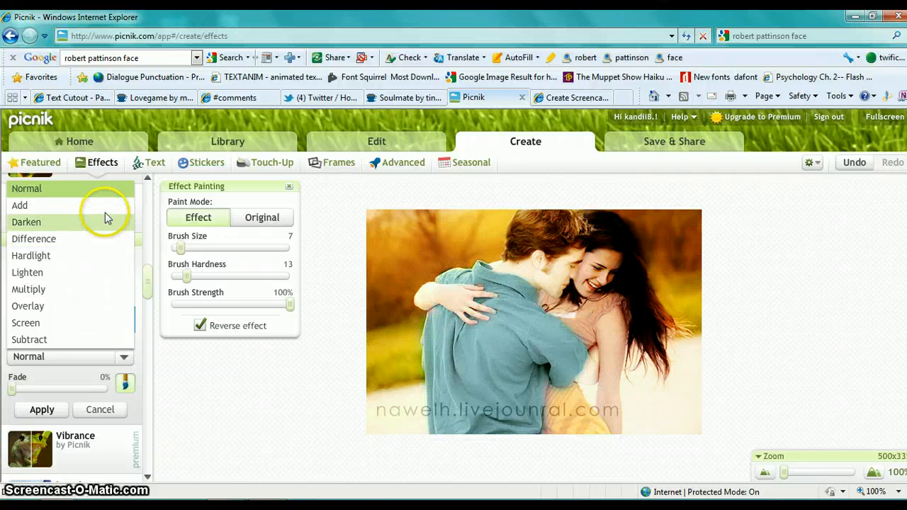
left_click(78, 289)
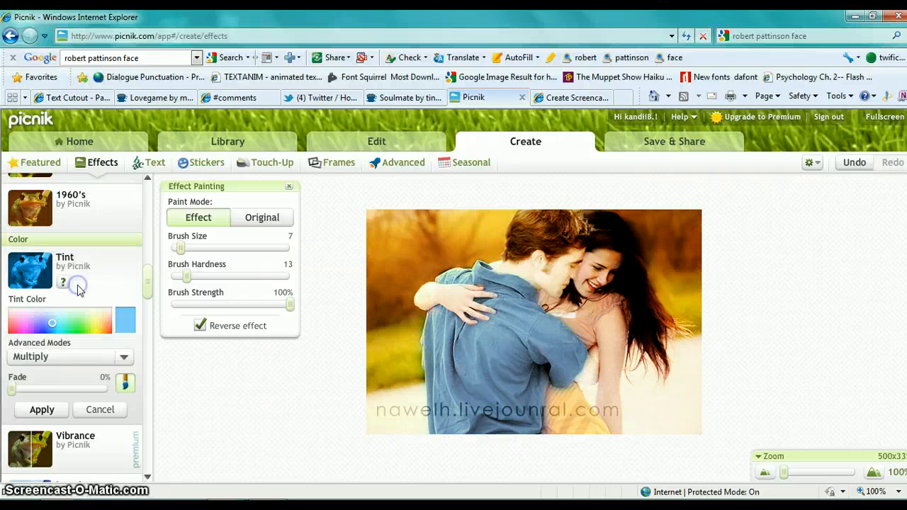
left_click(50, 411)
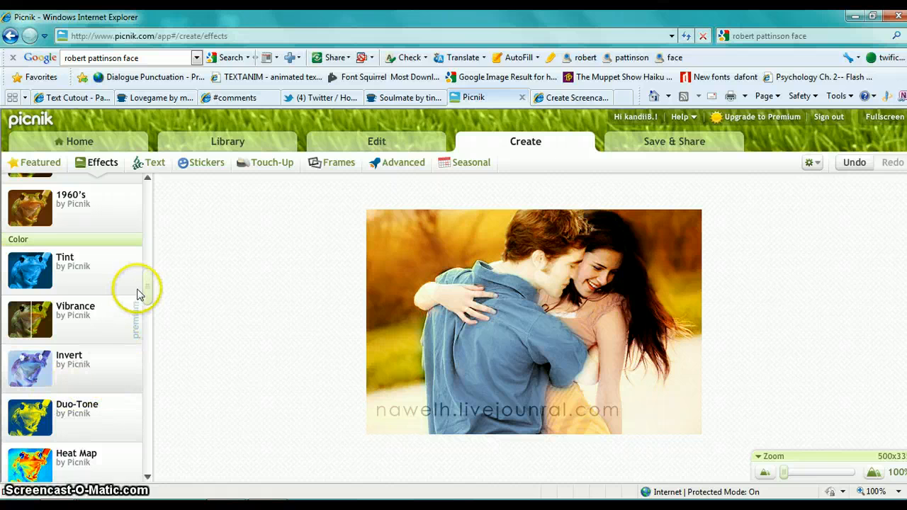
- Apply the Focal Soften effect with 50% blur, 90% focal size, 12% edge hardness and 35% fade
left_click_drag(149, 287, 149, 340)
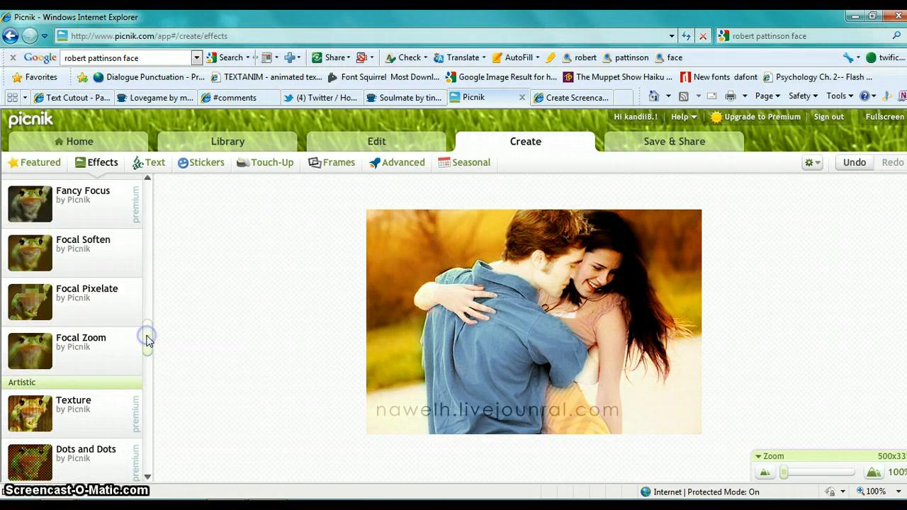
left_click(103, 256)
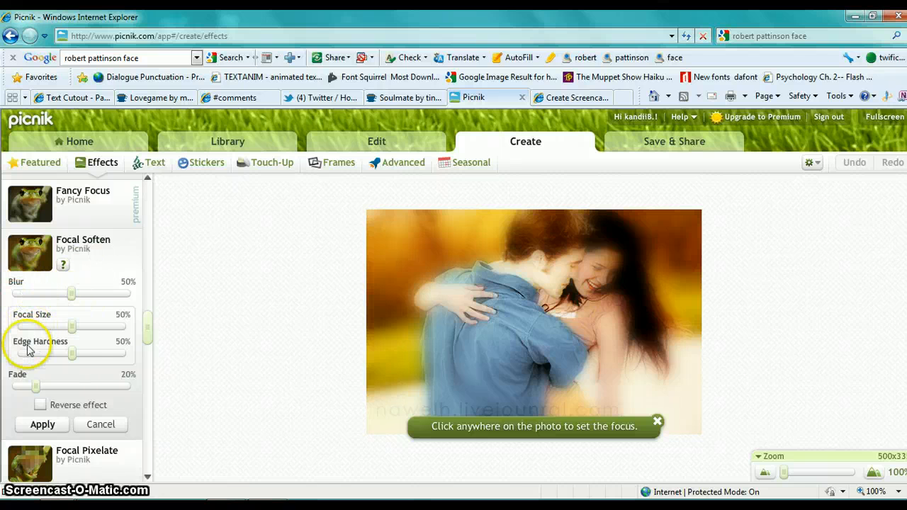
left_click(73, 355)
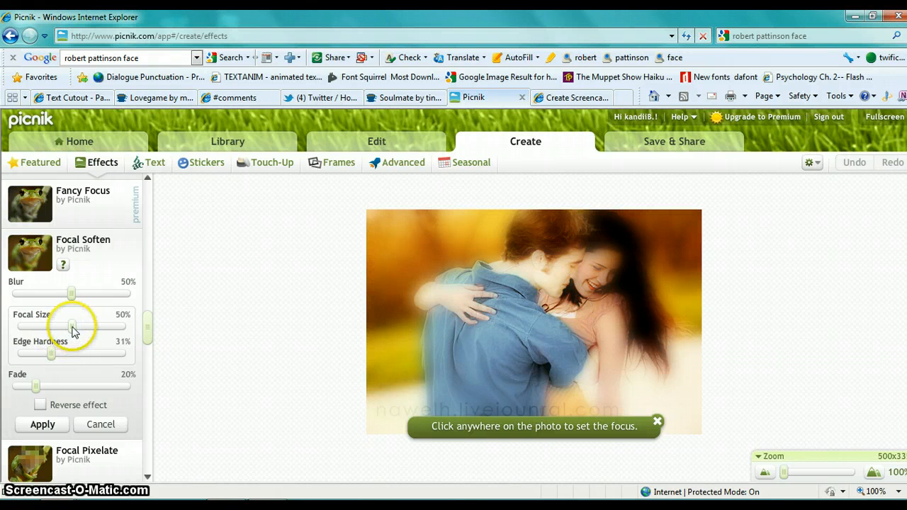
left_click_drag(72, 326, 118, 323)
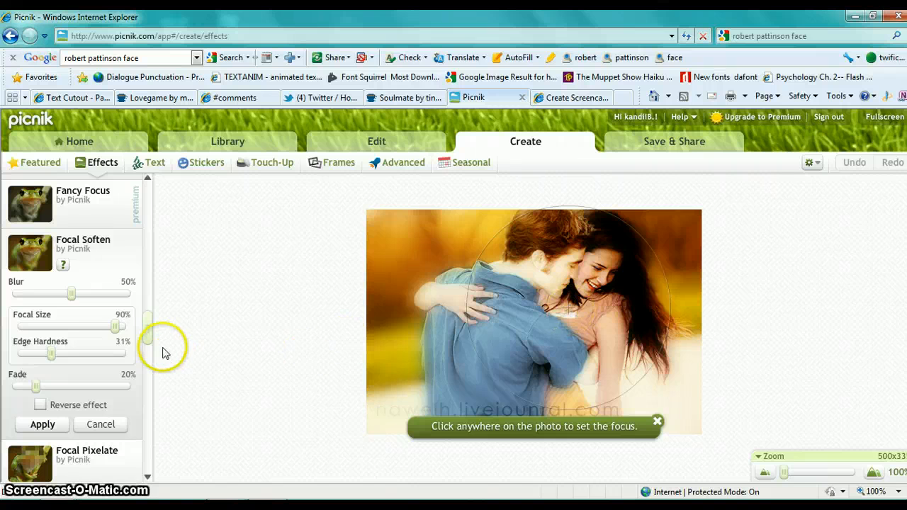
left_click_drag(50, 358, 29, 362)
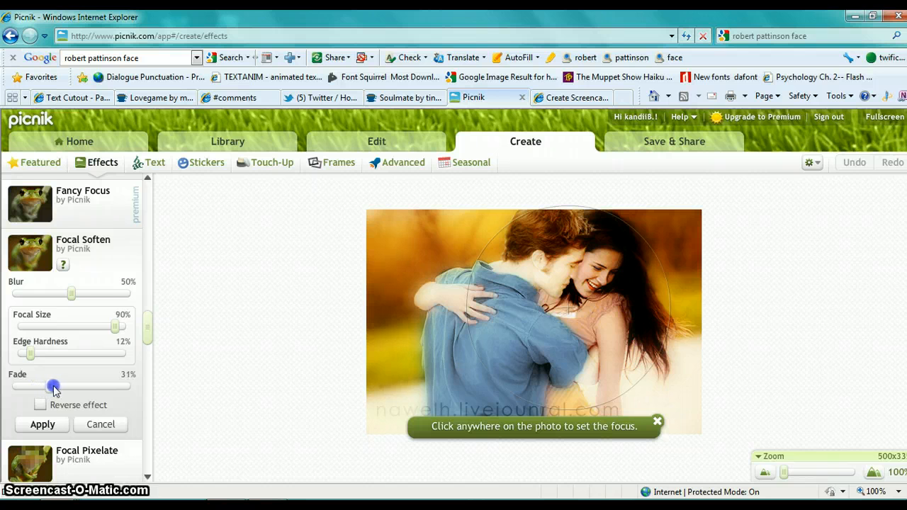
left_click_drag(57, 389, 57, 390)
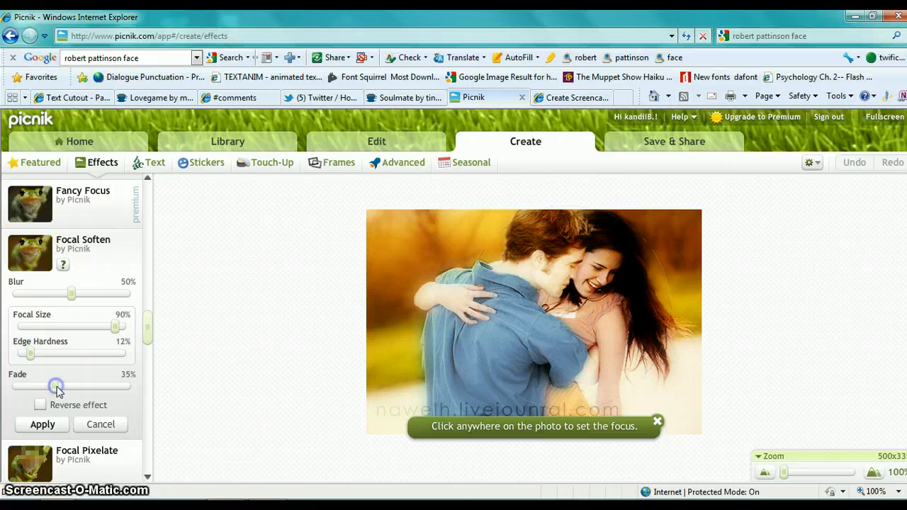
left_click(51, 427)
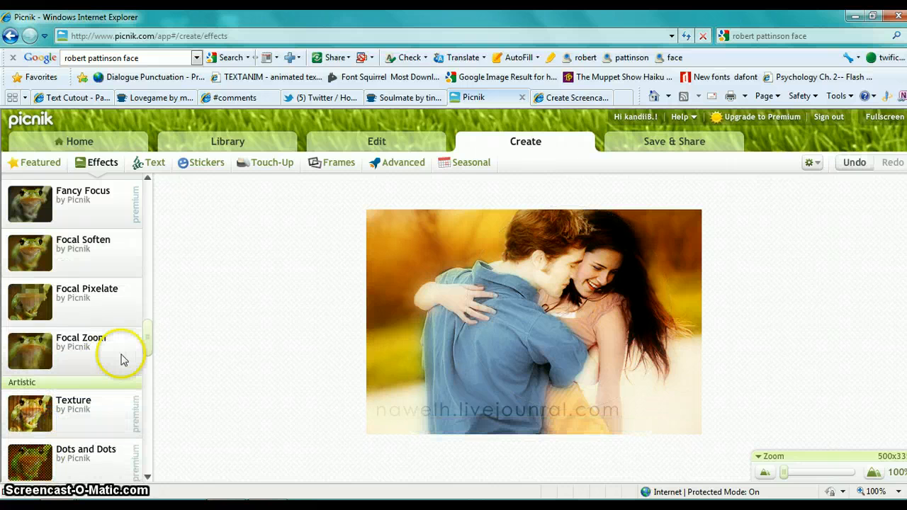
left_click_drag(143, 344, 146, 393)
left_click(88, 339)
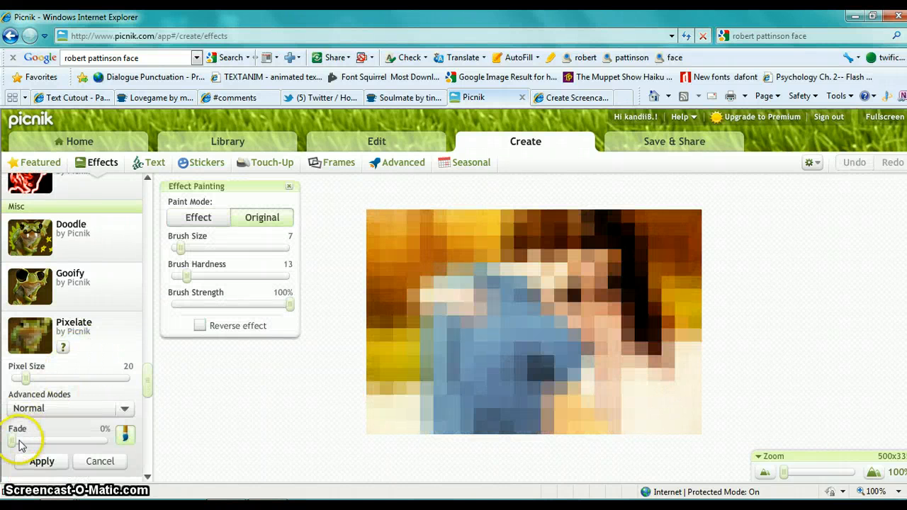
left_click_drag(25, 379, 128, 382)
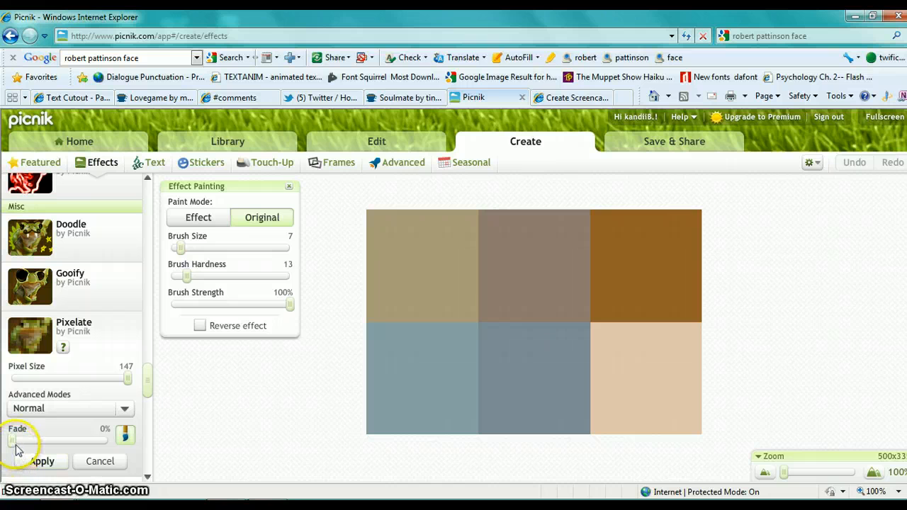
left_click_drag(13, 442, 64, 444)
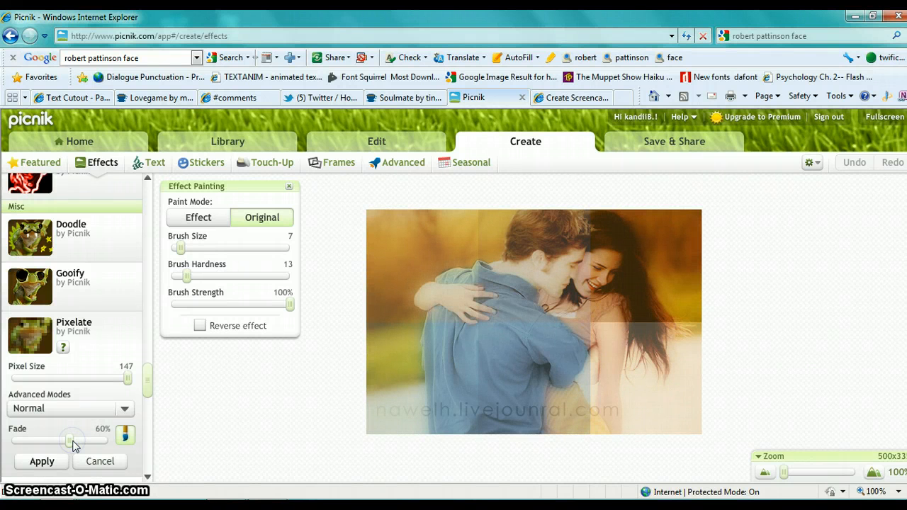
left_click_drag(74, 444, 10, 443)
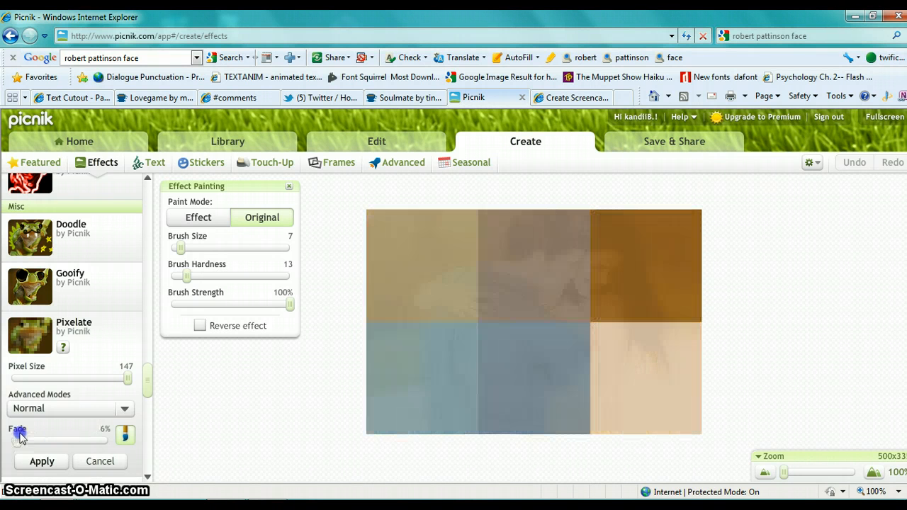
left_click(126, 409)
left_click_drag(129, 345, 126, 395)
left_click(114, 375)
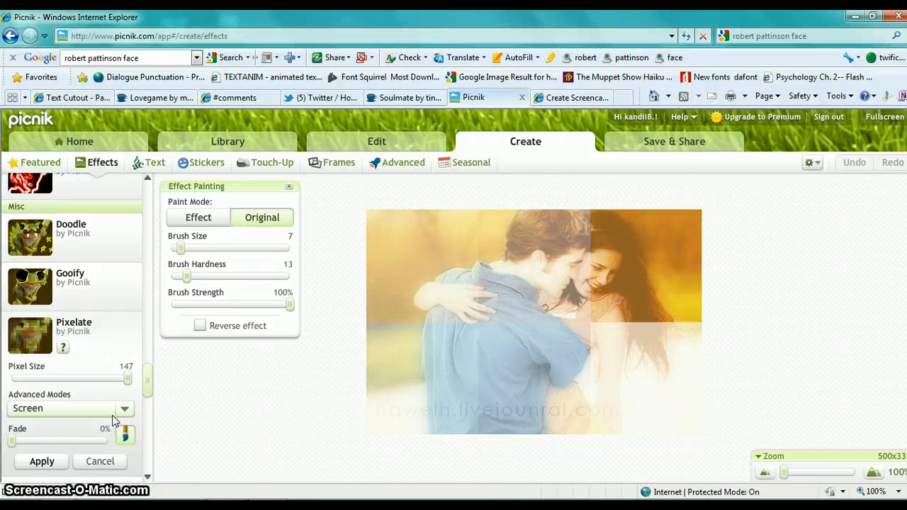
left_click(100, 462)
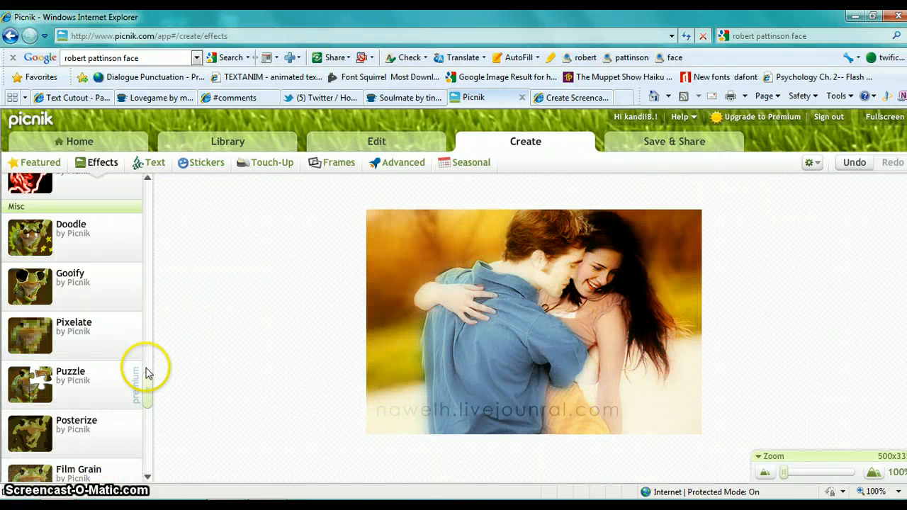
- Start the Circle Splash sandbox effect with radius 182.36 and centre it between the man's shoulder and the woman's chest
left_click_drag(147, 377, 146, 413)
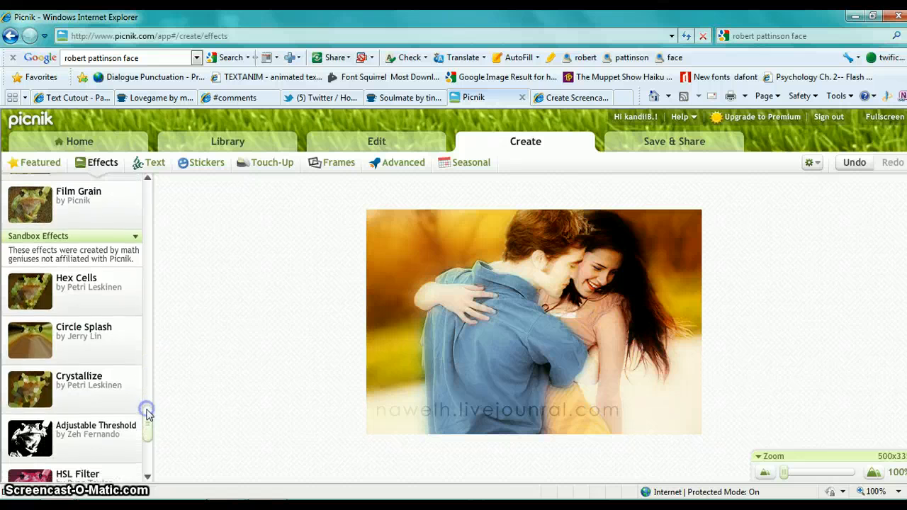
left_click(122, 237)
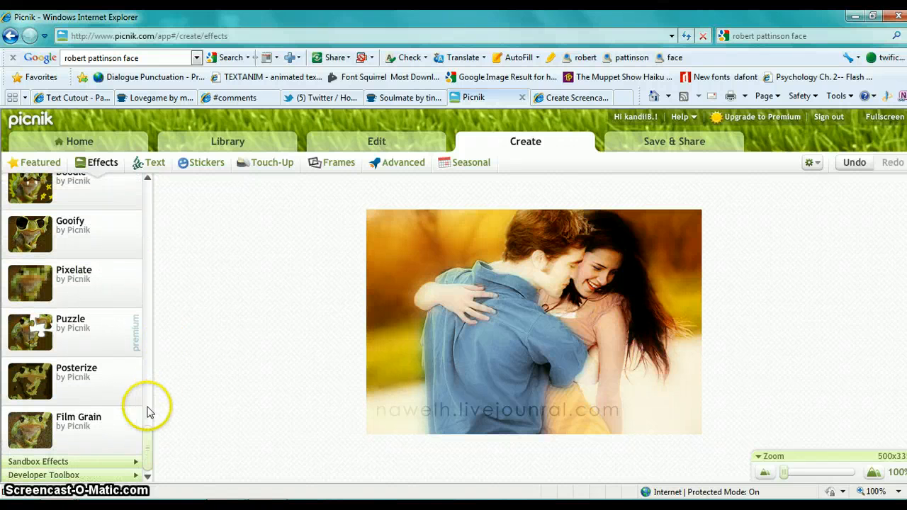
left_click(134, 465)
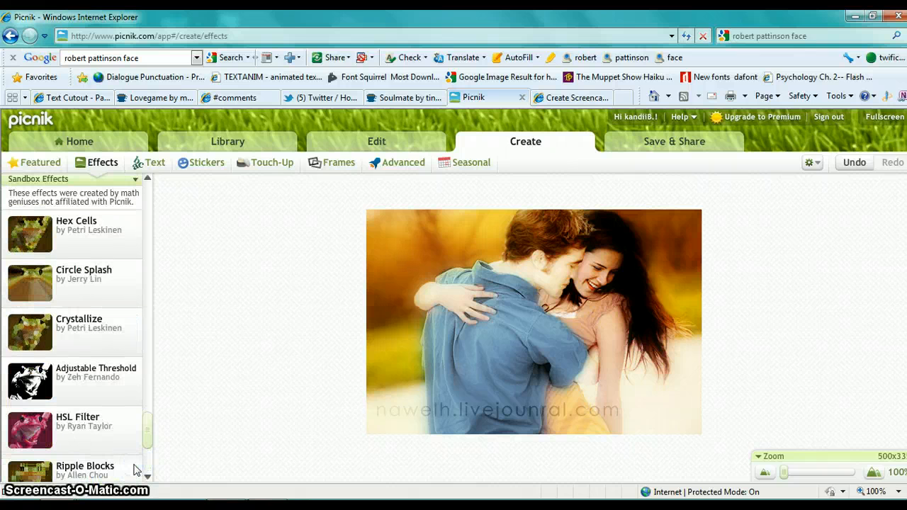
left_click(106, 285)
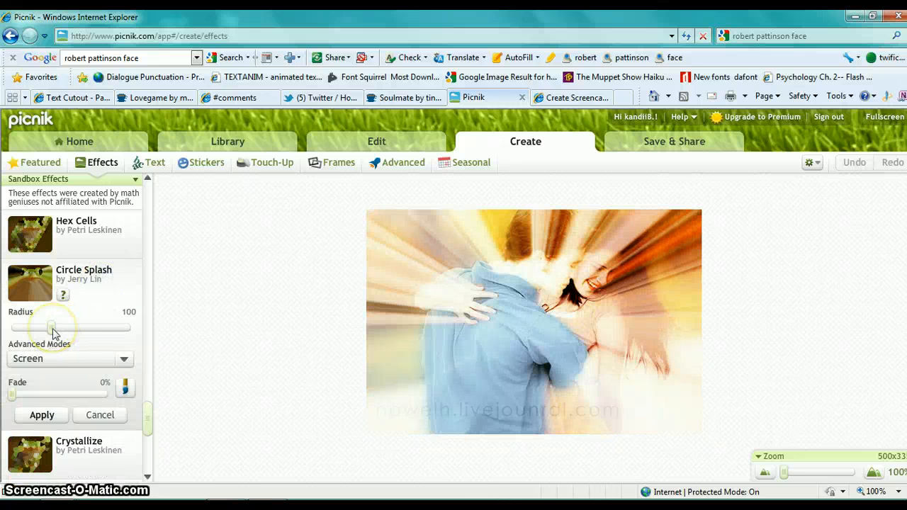
left_click_drag(54, 330, 86, 333)
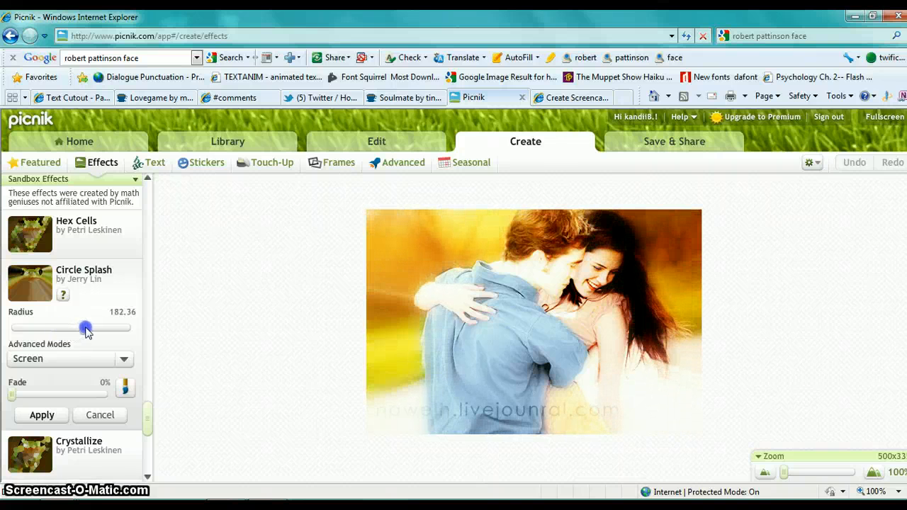
left_click(398, 353)
left_click_drag(527, 398, 548, 310)
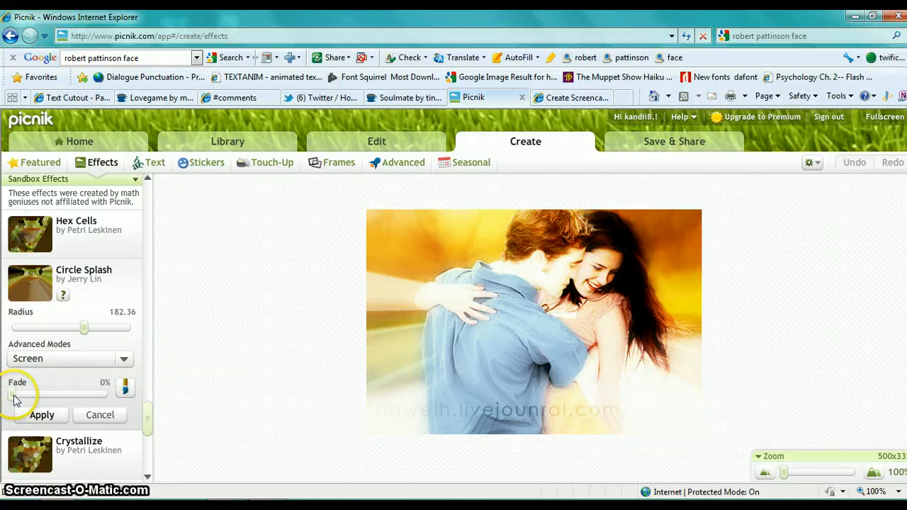
- Set the Circle Splash radius to 132.56 and its fade to 66%, and apply the effect
left_click_drag(86, 328, 104, 338)
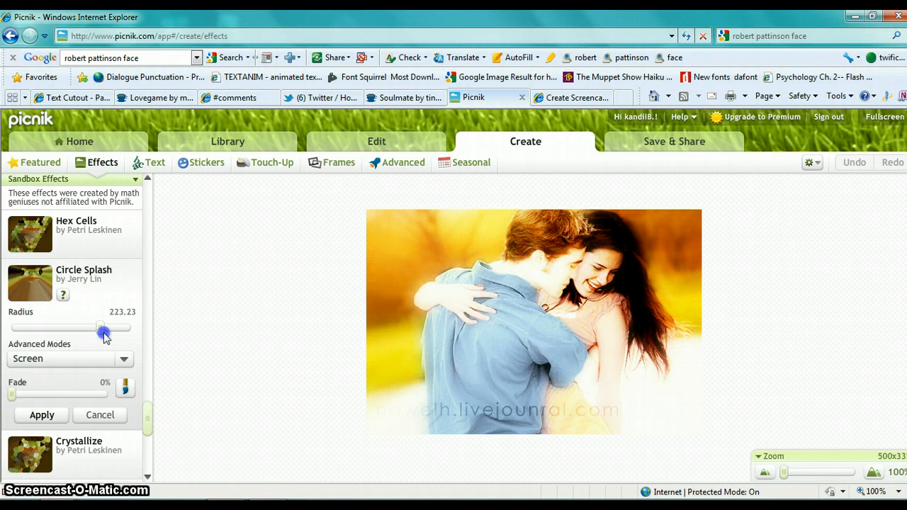
left_click_drag(101, 336, 77, 335)
left_click_drag(14, 394, 68, 397)
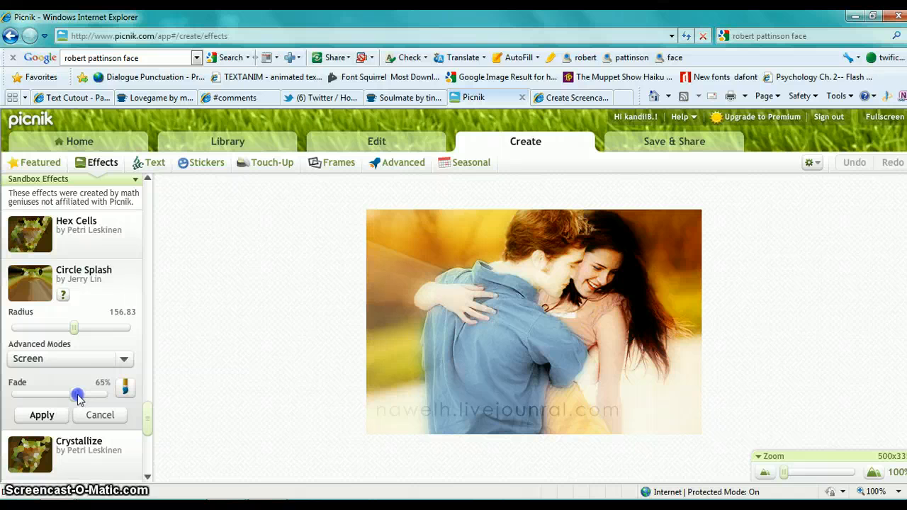
mouse_move(74, 327)
left_mouse_down()
mouse_move(58, 333)
mouse_move(65, 338)
left_mouse_up()
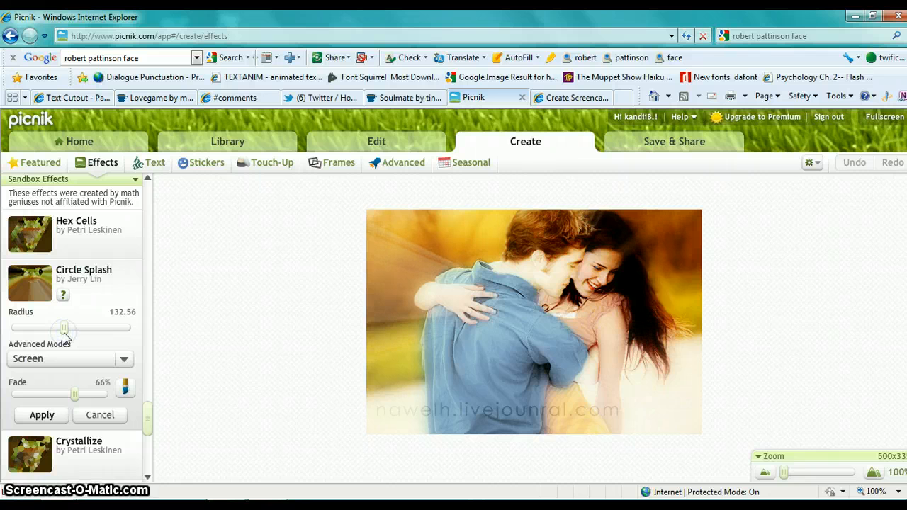
left_click(42, 414)
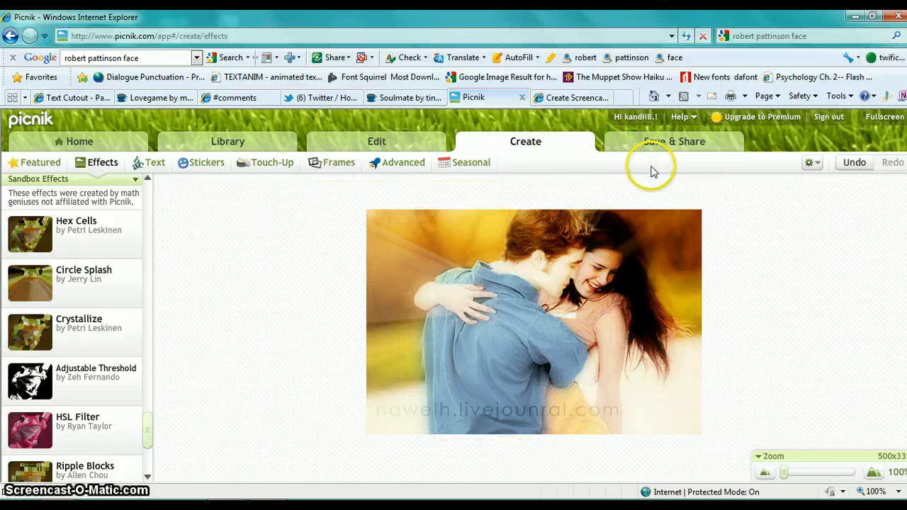
left_click(331, 163)
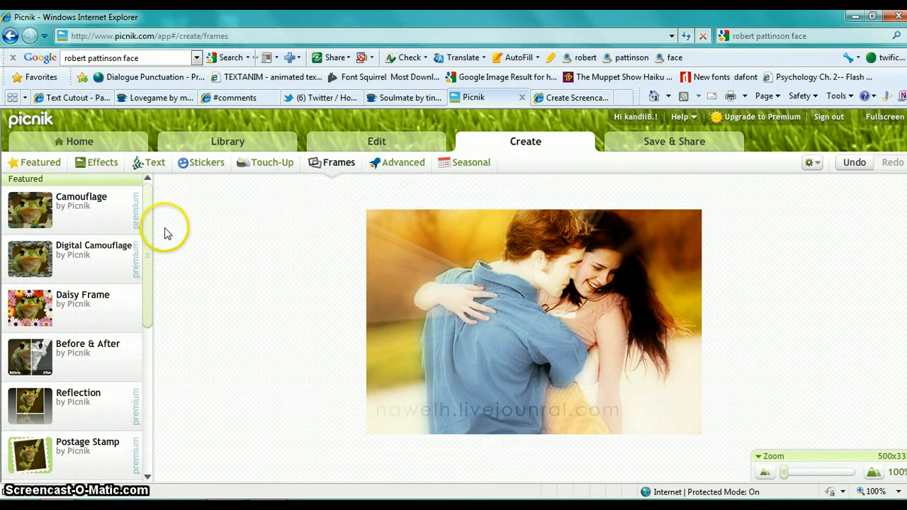
left_click_drag(147, 227, 148, 248)
left_click(100, 285)
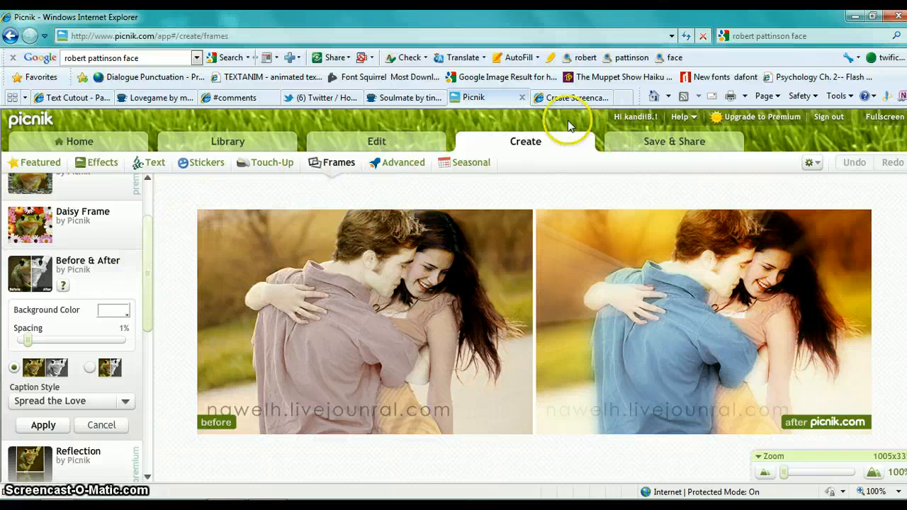
left_click(112, 426)
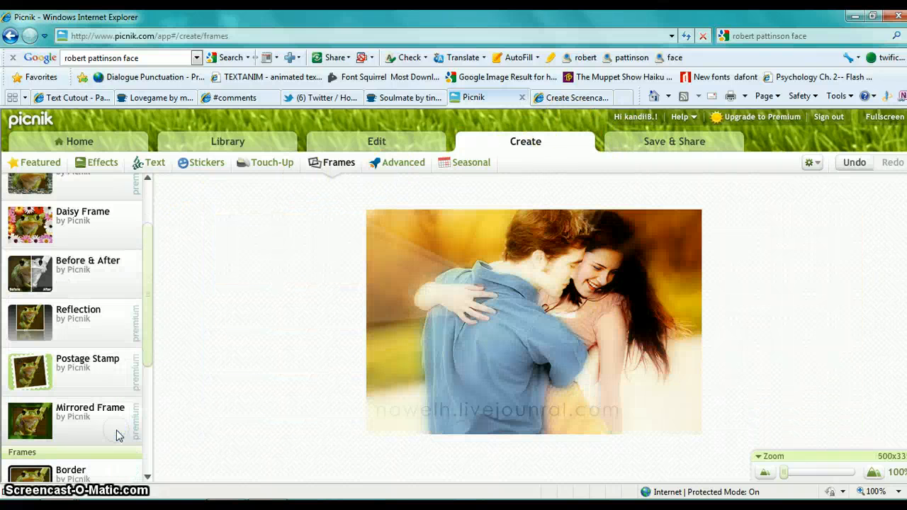
- Undo the Circle Splash effect on the photo
left_click(401, 145)
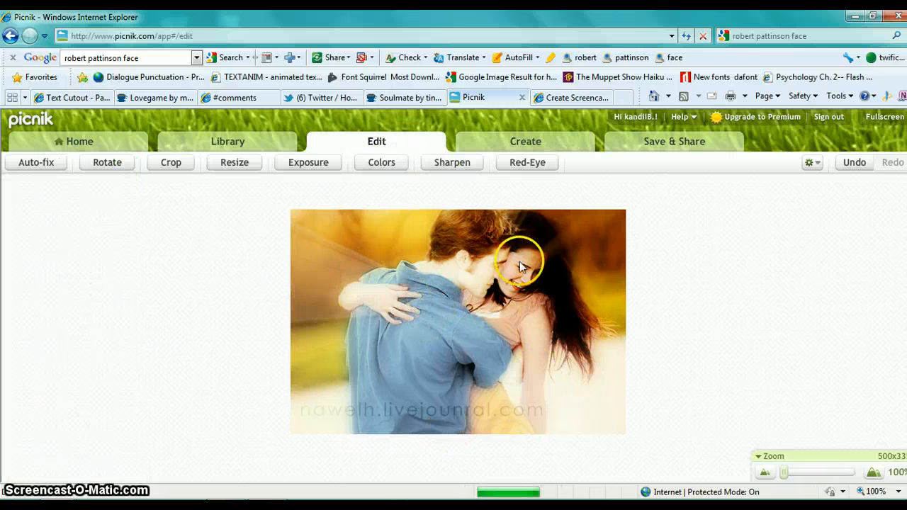
left_click(855, 163)
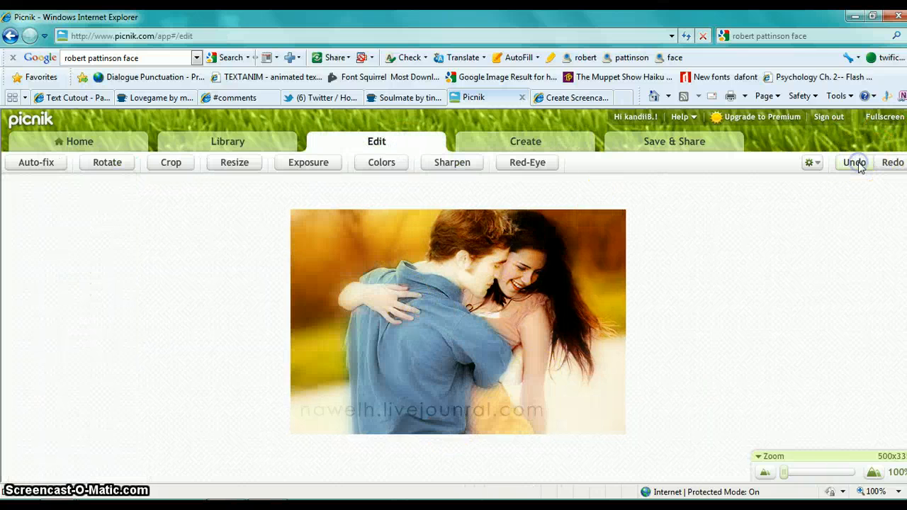
- Apply the Before & After frame with the original and edited photos side by side, 1% spacing and the Spread the Love caption style
left_click(543, 144)
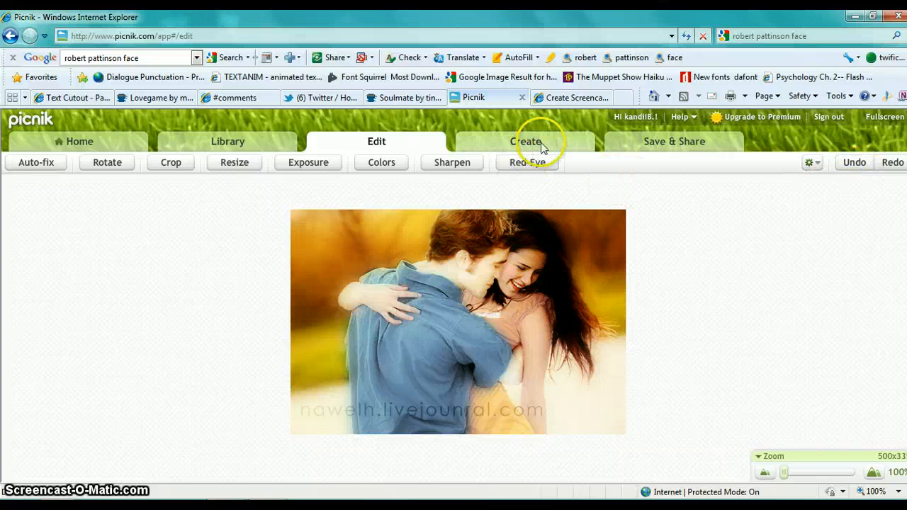
left_click(78, 285)
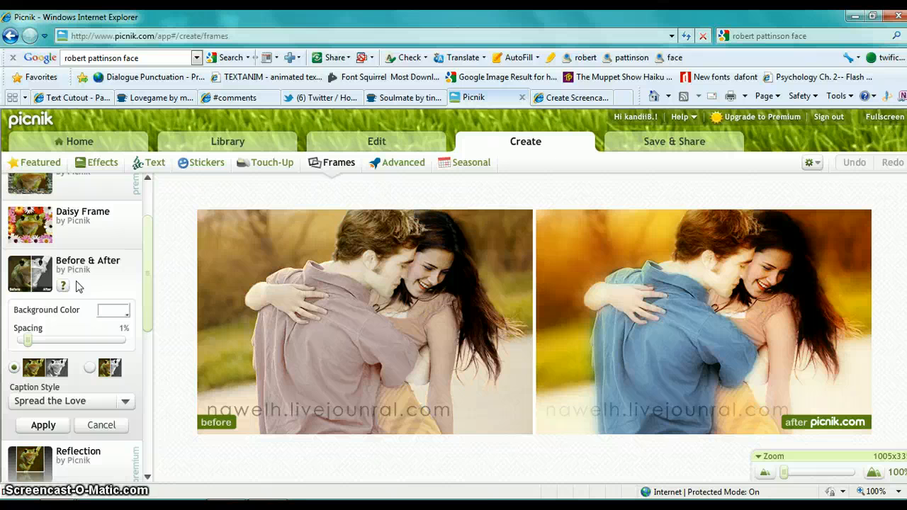
left_click(317, 327)
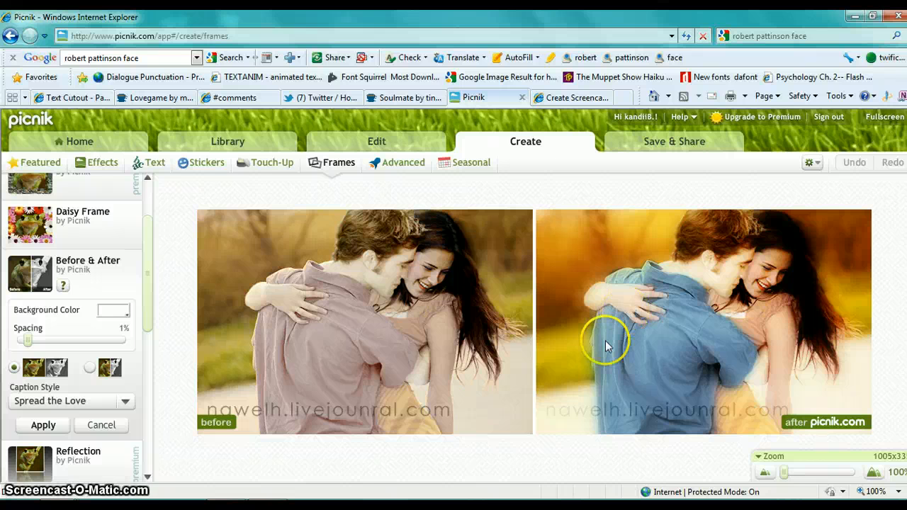
left_click(43, 424)
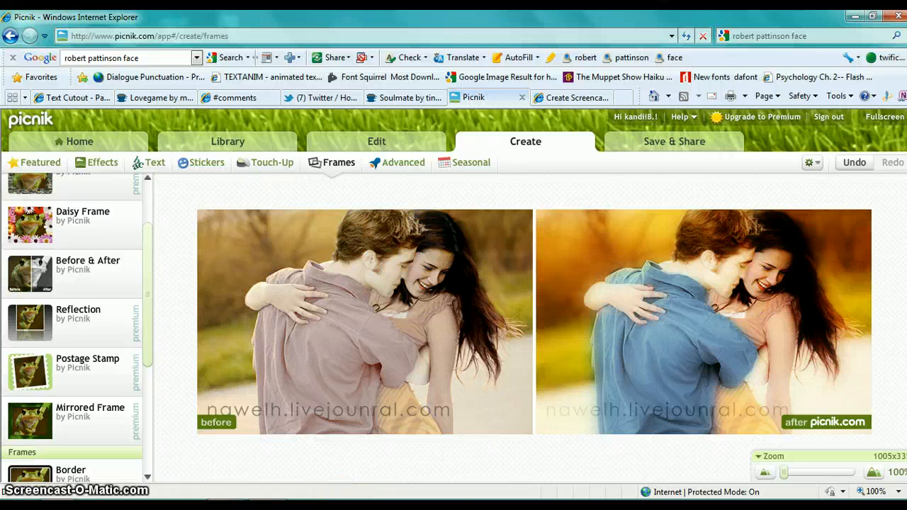